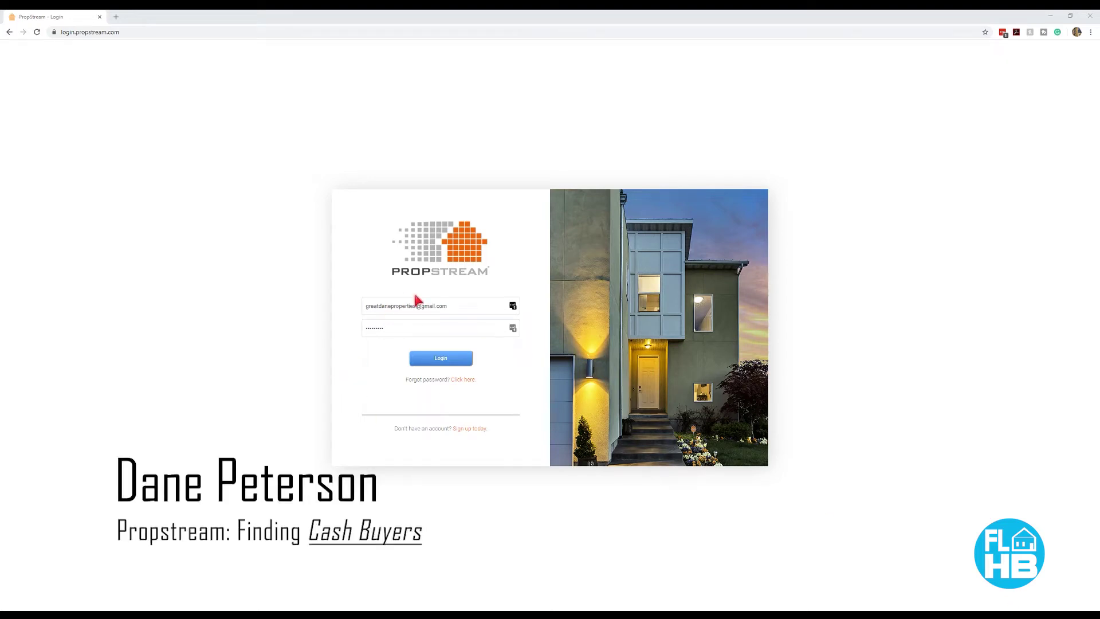
Log in from the PropStream login page to reach the Tampa Bay–Sarasota search map.
{"action": "left_click", "coordinate": [450, 363]}
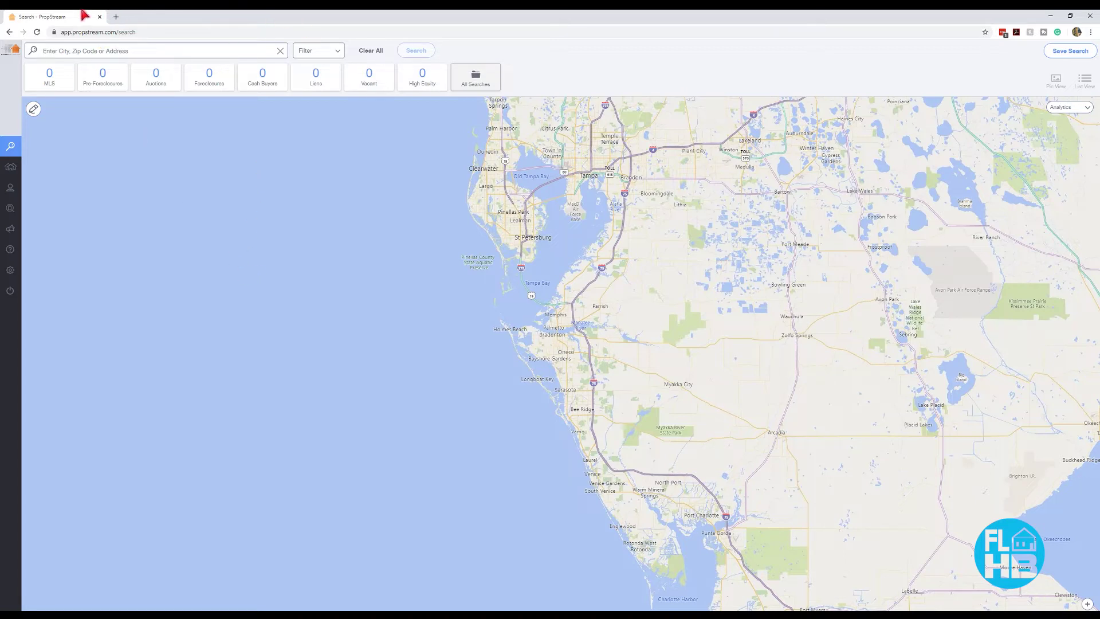
{"action": "mouse_move", "coordinate": [3, 268]}
Search properties in Venice, FL from the location search suggestions.
{"action": "left_click", "coordinate": [180, 52]}
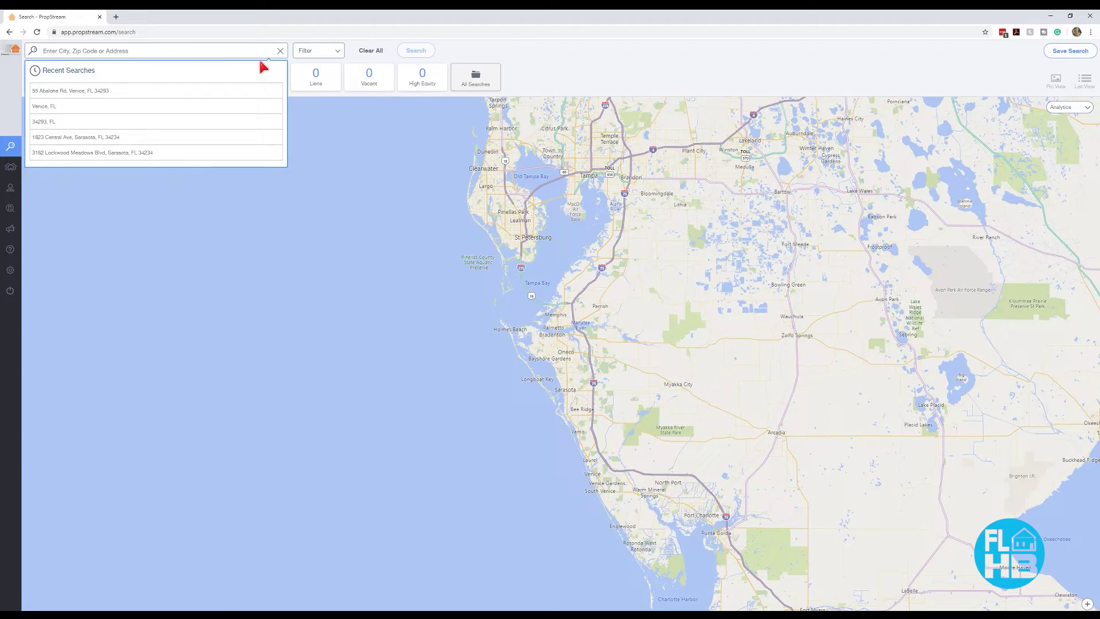
{"action": "type", "text": "venice"}
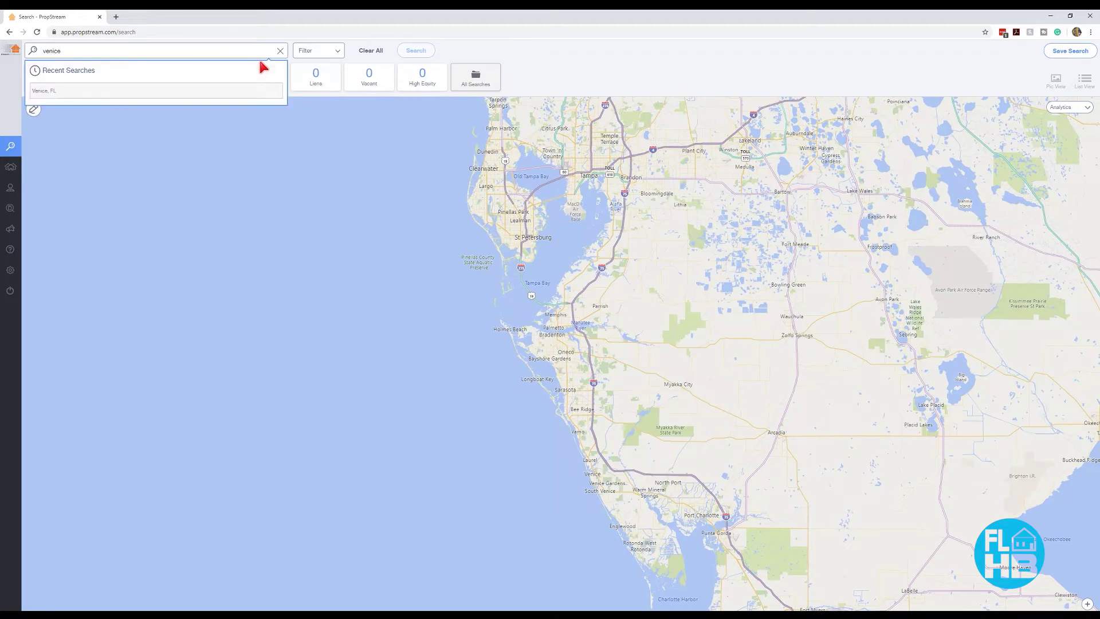
{"action": "left_click", "coordinate": [199, 96]}
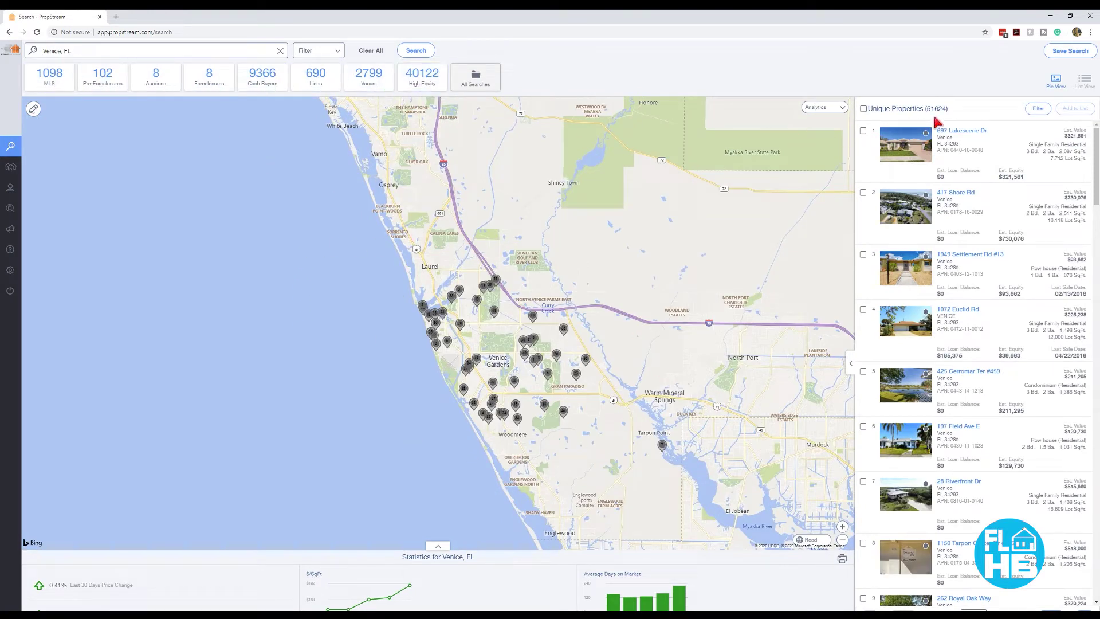
Highlight the 51,624 property count and glance at the saved searches list.
{"action": "left_click_drag", "start_coordinate": [951, 109], "coordinate": [925, 110]}
{"action": "left_click", "coordinate": [947, 111]}
{"action": "left_click_drag", "start_coordinate": [932, 110], "coordinate": [945, 109]}
{"action": "left_click", "coordinate": [962, 109]}
{"action": "left_click", "coordinate": [476, 80]}
{"action": "left_click", "coordinate": [464, 84]}
{"action": "left_click", "coordinate": [93, 51]}
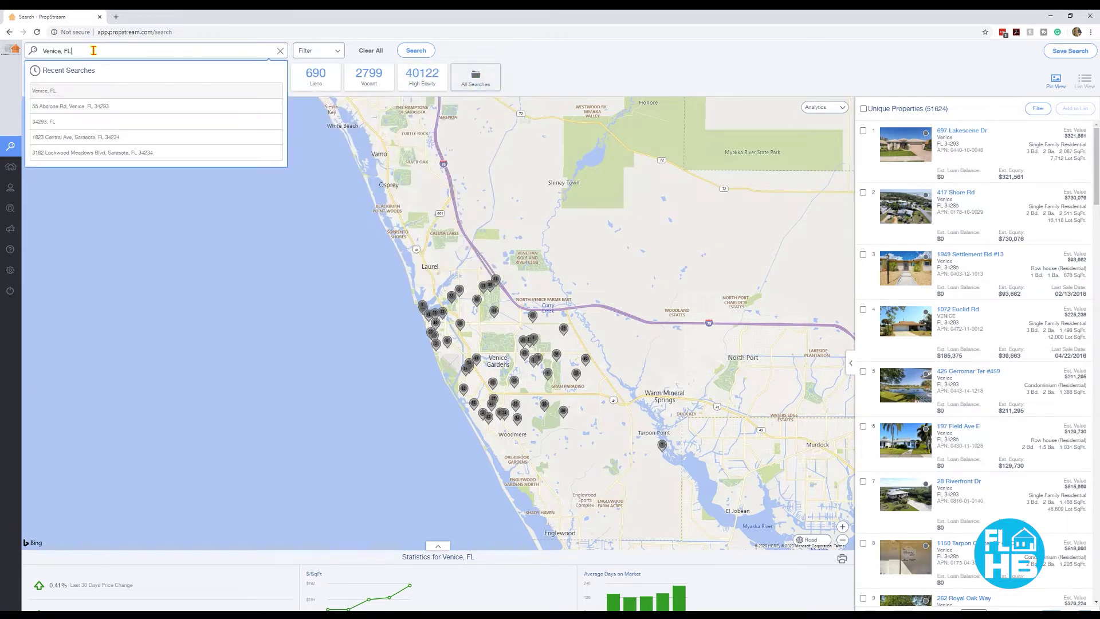
Replace the Venice, FL search with zip code 34293, FL.
{"action": "left_click", "coordinate": [280, 51]}
{"action": "left_click", "coordinate": [105, 51]}
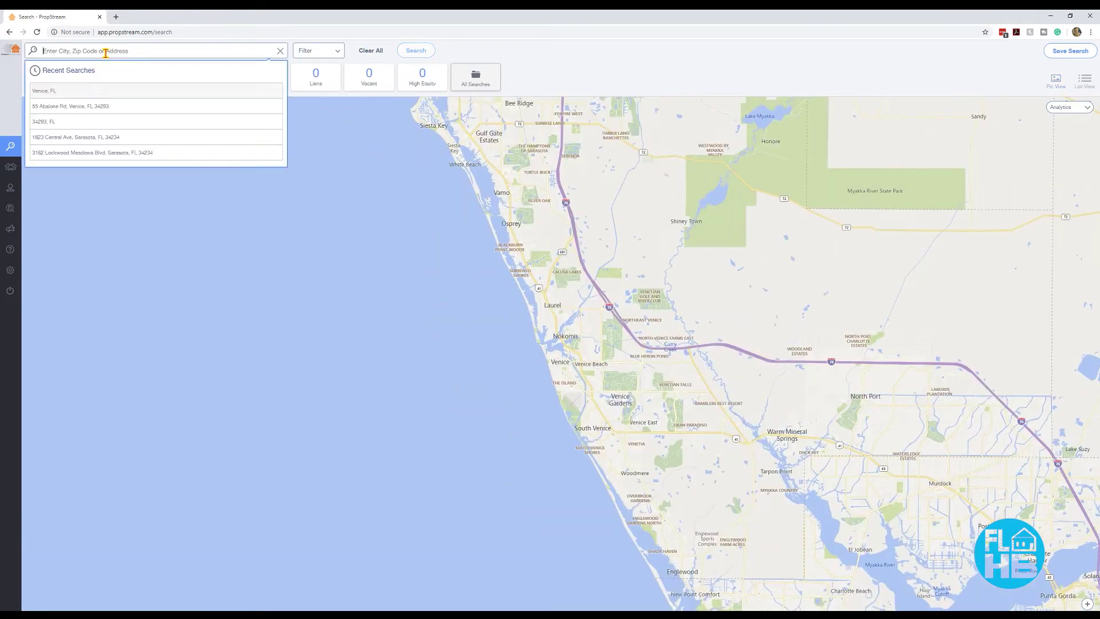
{"action": "type", "text": "34293"}
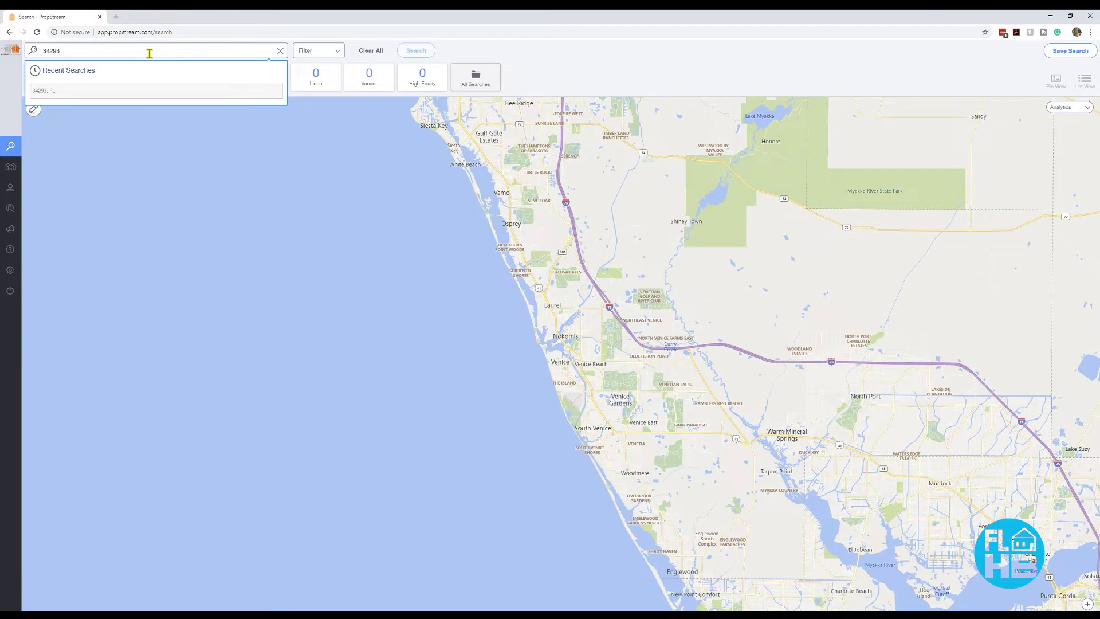
{"action": "left_click", "coordinate": [49, 91]}
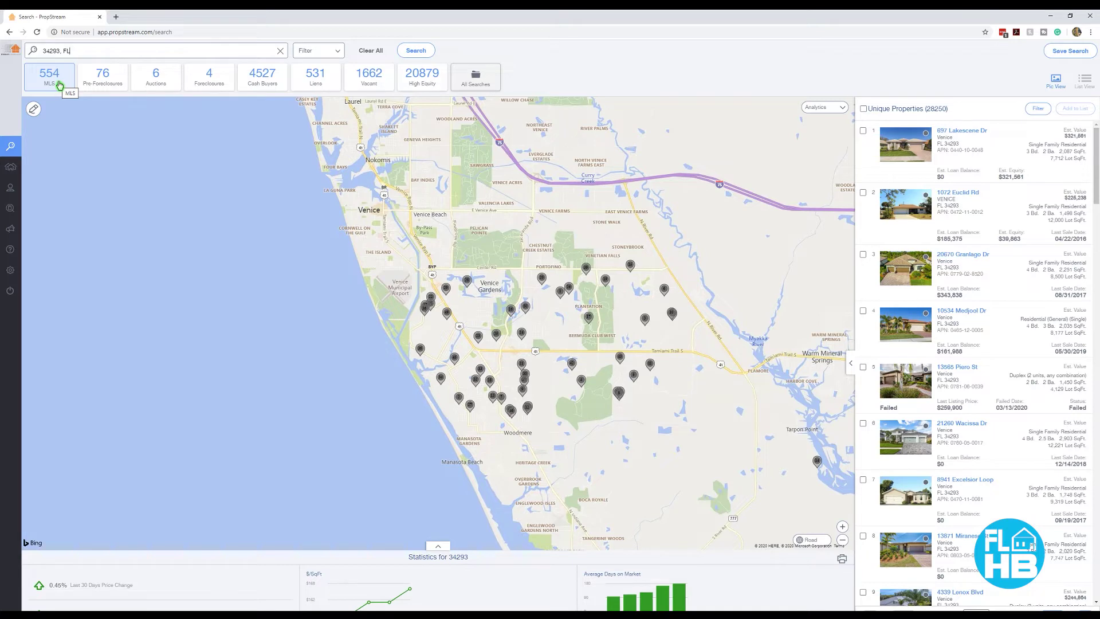
Filter the 34293 results to Cash Buyers and highlight the 4,527 count.
{"action": "left_click", "coordinate": [269, 79]}
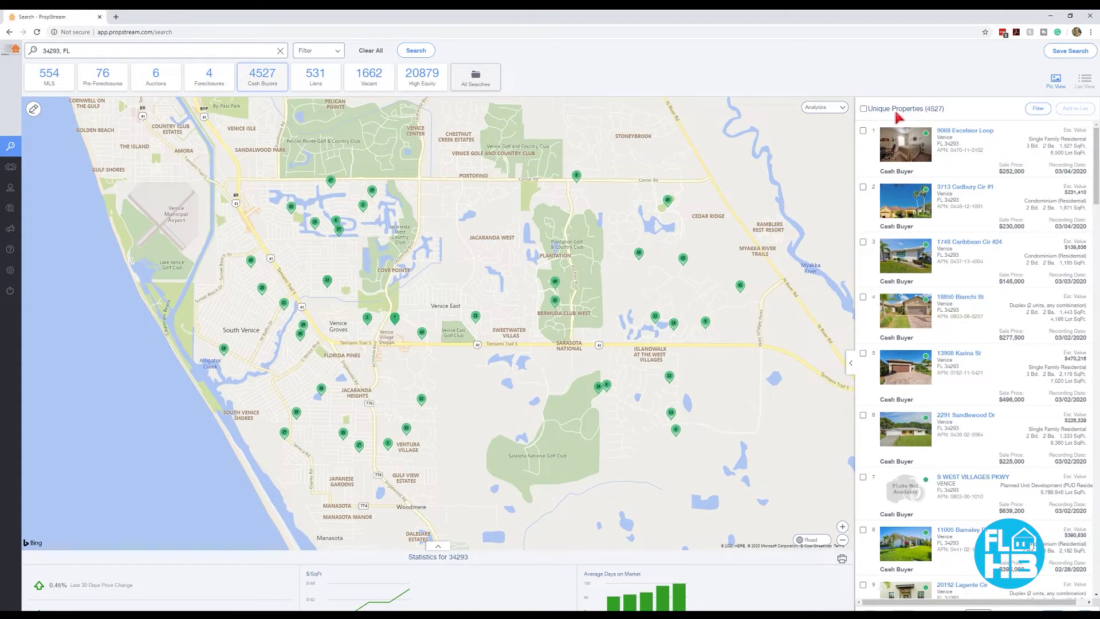
{"action": "left_click_drag", "start_coordinate": [950, 111], "coordinate": [926, 108]}
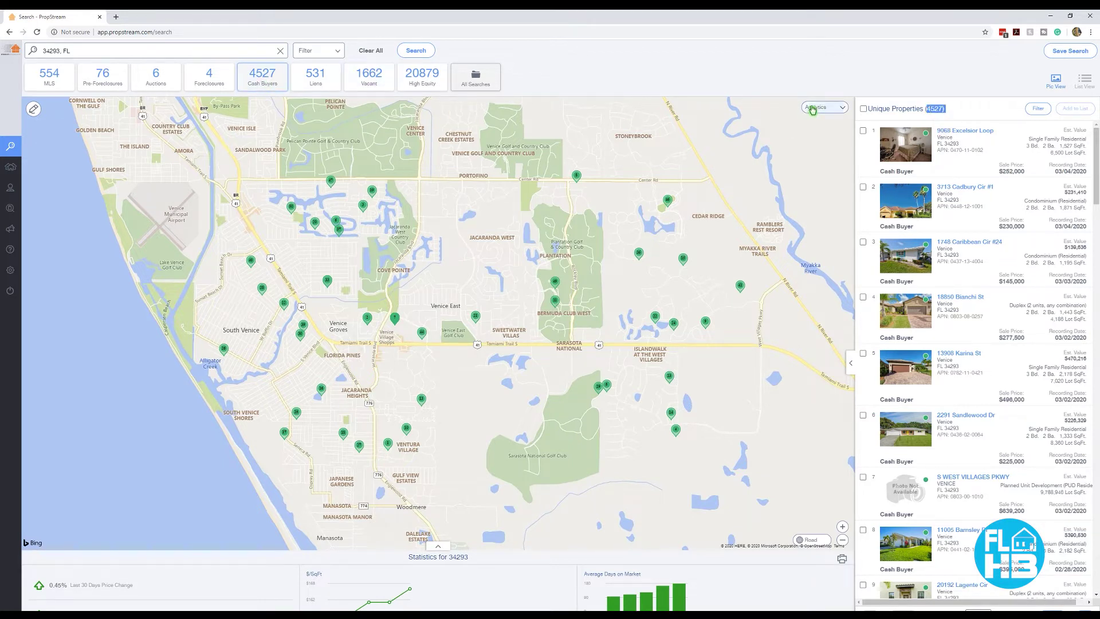
{"action": "left_click_drag", "start_coordinate": [945, 110], "coordinate": [868, 111]}
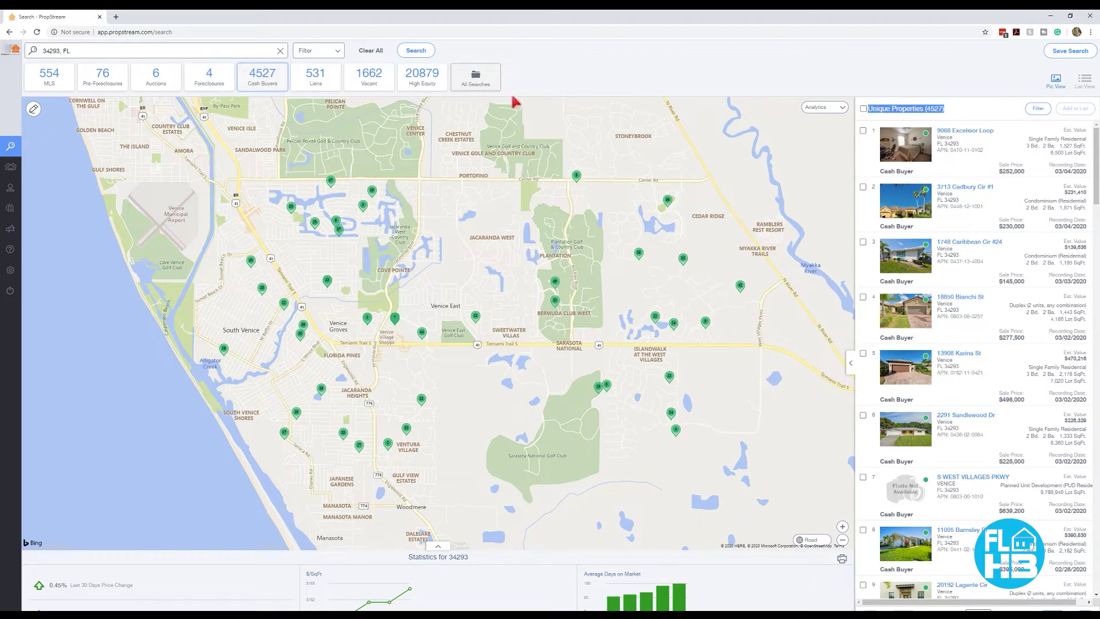
{"action": "left_click", "coordinate": [885, 111]}
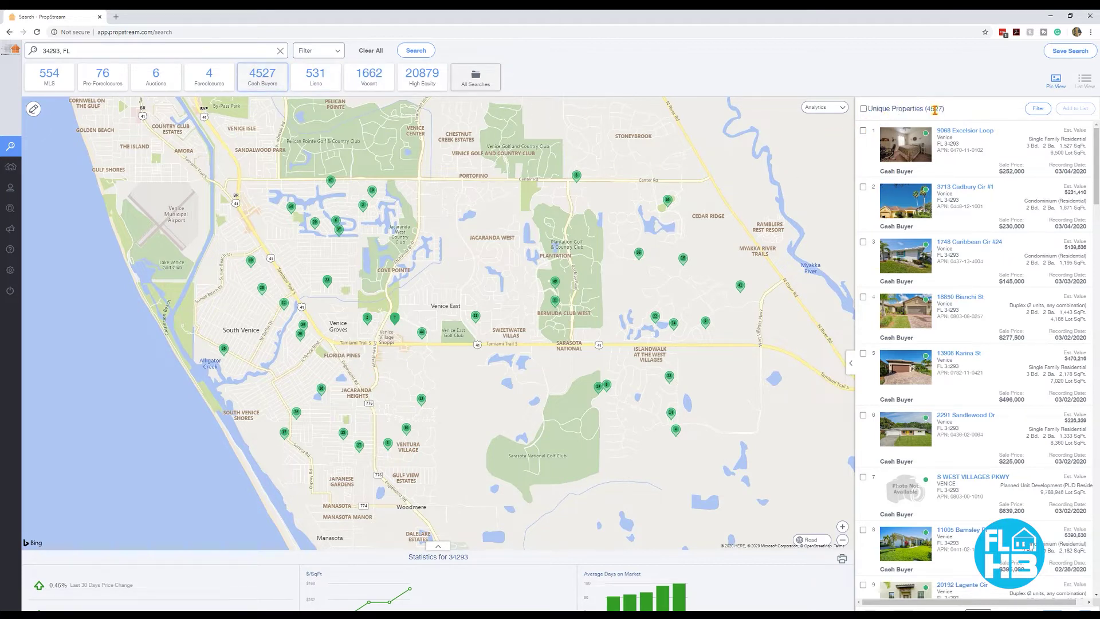
{"action": "left_click_drag", "start_coordinate": [962, 111], "coordinate": [886, 109]}
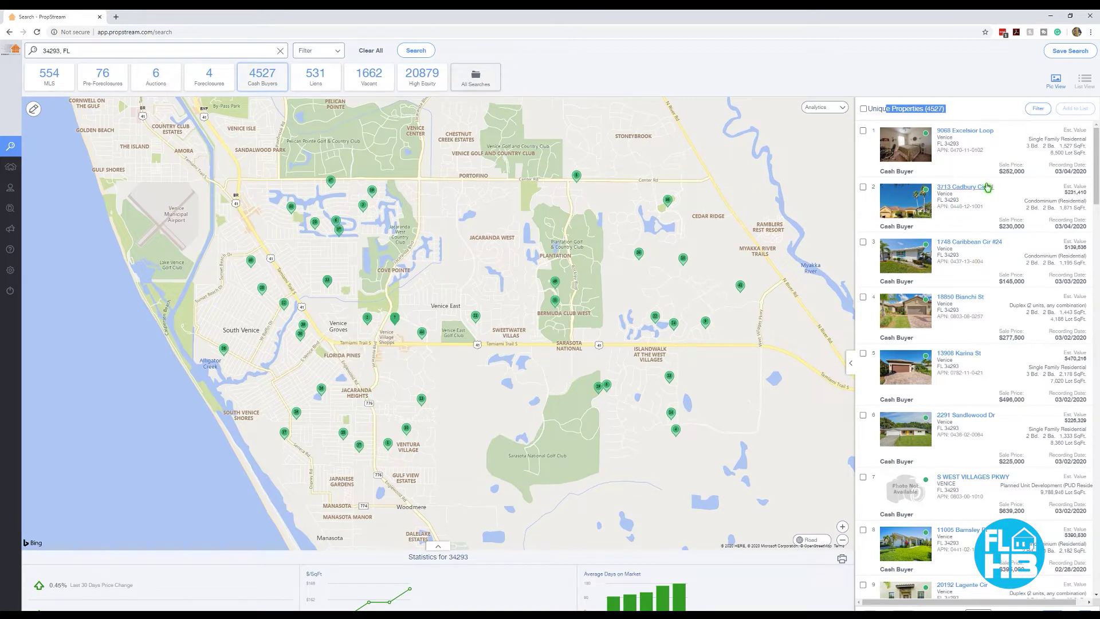
{"action": "left_click", "coordinate": [972, 116]}
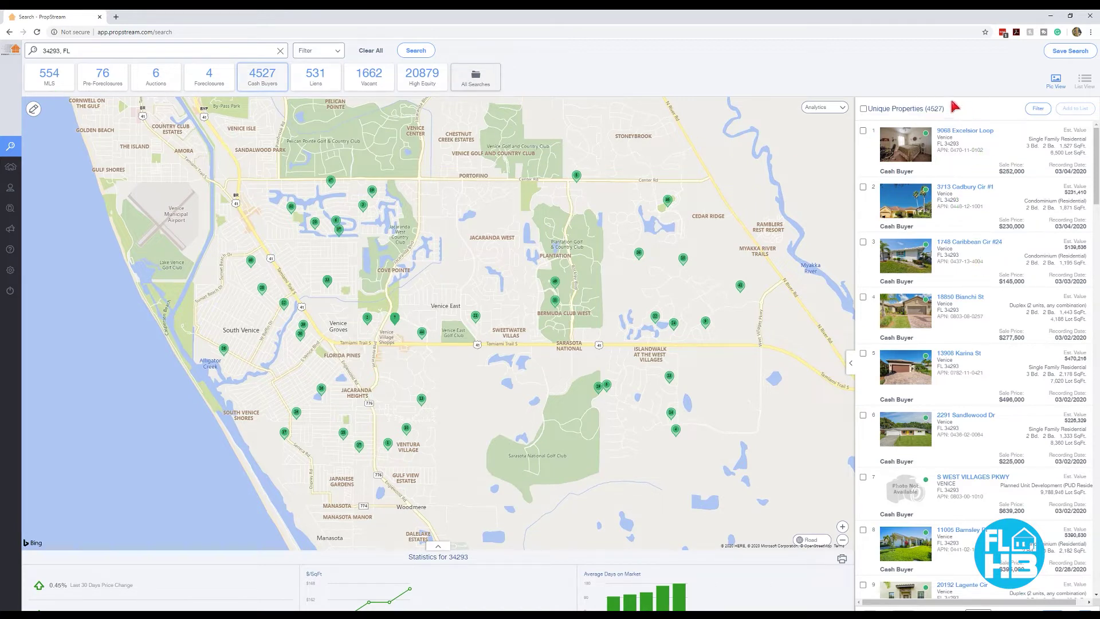
Tick and then untick the second and third cash buyer listings.
{"action": "left_click", "coordinate": [863, 188]}
{"action": "left_click", "coordinate": [863, 243]}
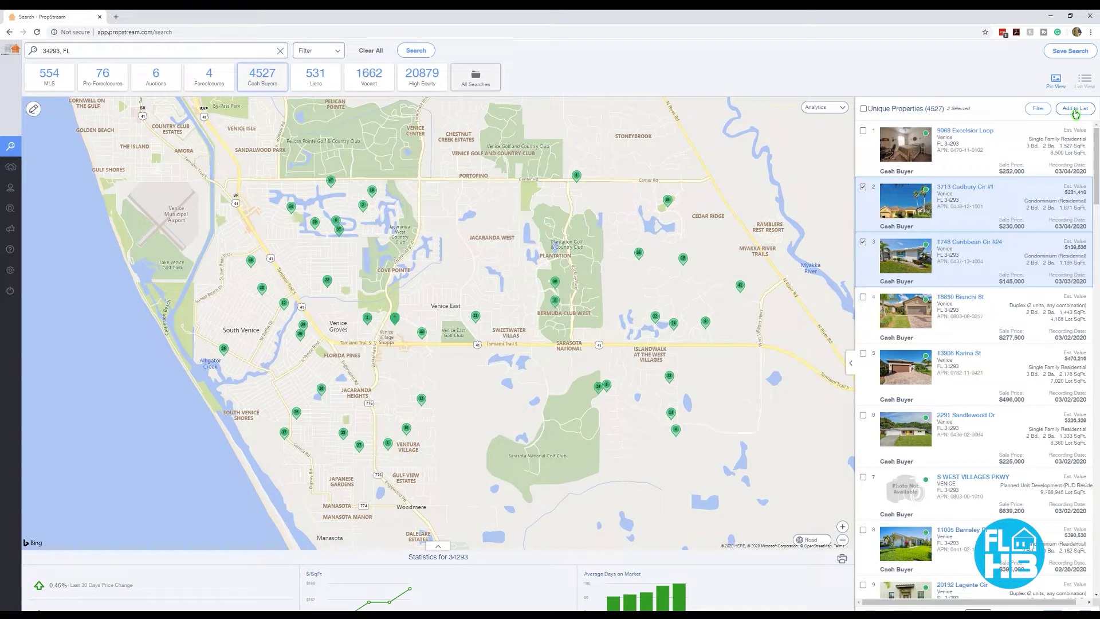
{"action": "left_click", "coordinate": [863, 188]}
{"action": "left_click", "coordinate": [862, 242]}
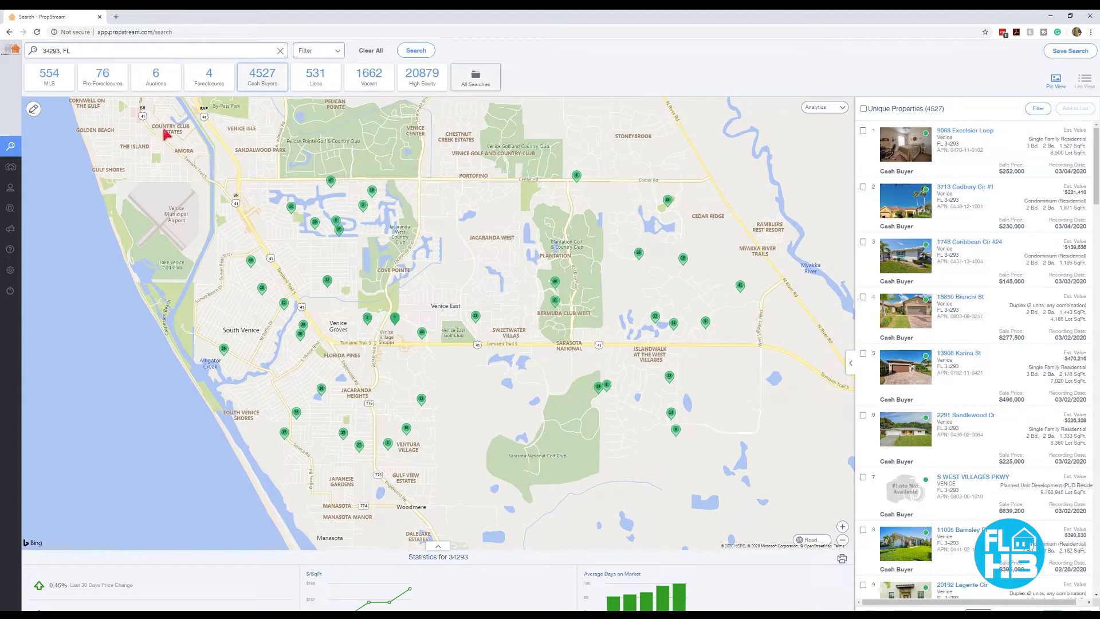
{"action": "left_click", "coordinate": [280, 51]}
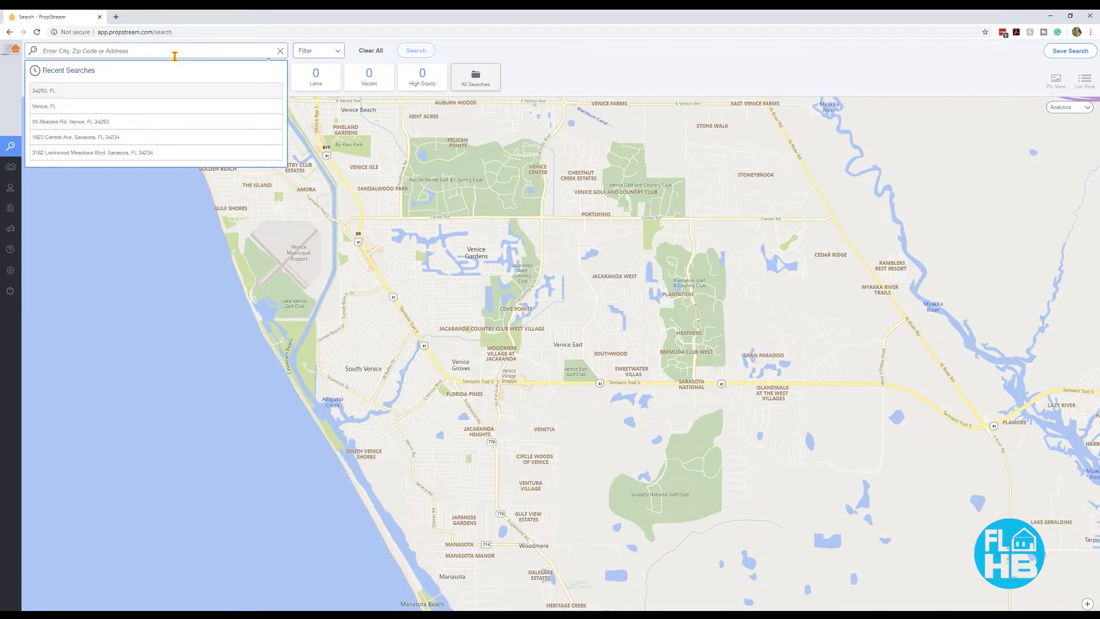
{"action": "left_click", "coordinate": [69, 121]}
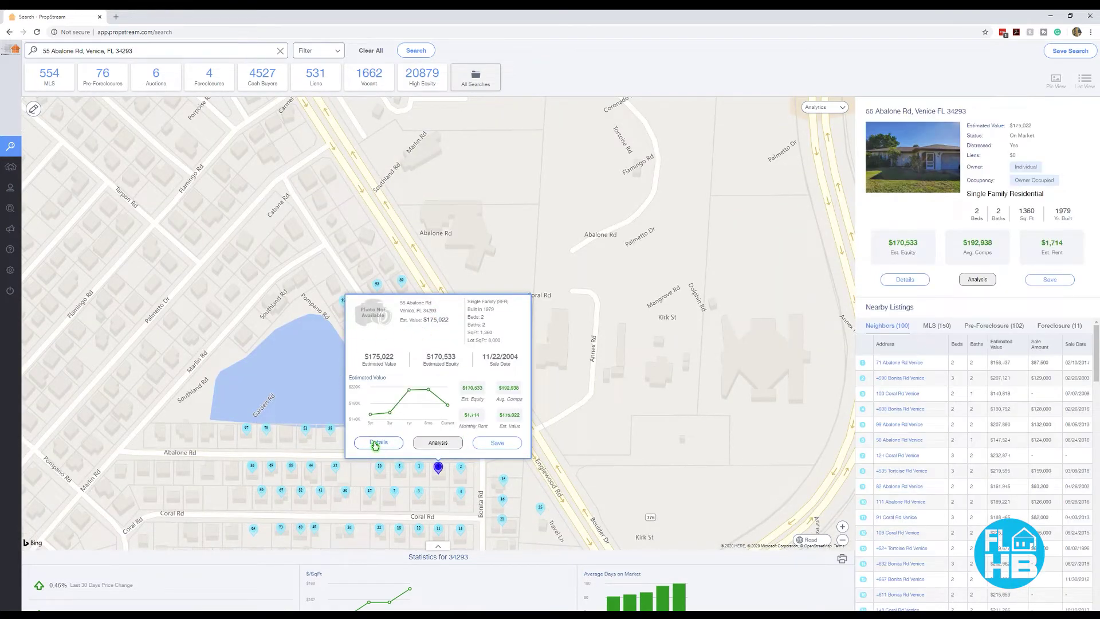
{"action": "left_click", "coordinate": [375, 444]}
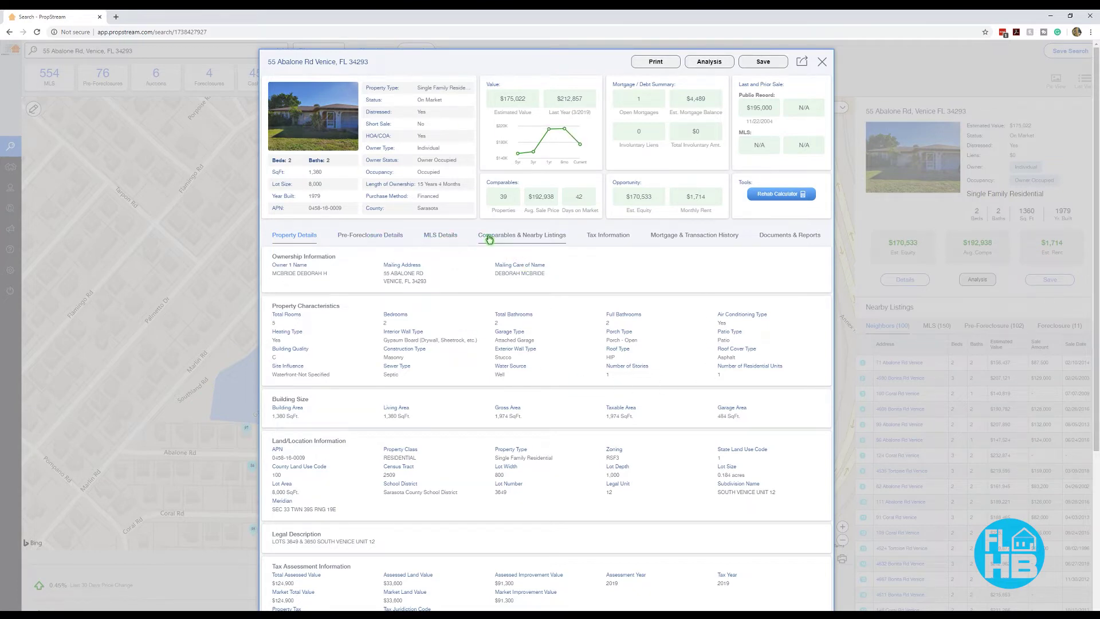
{"action": "left_click", "coordinate": [527, 238]}
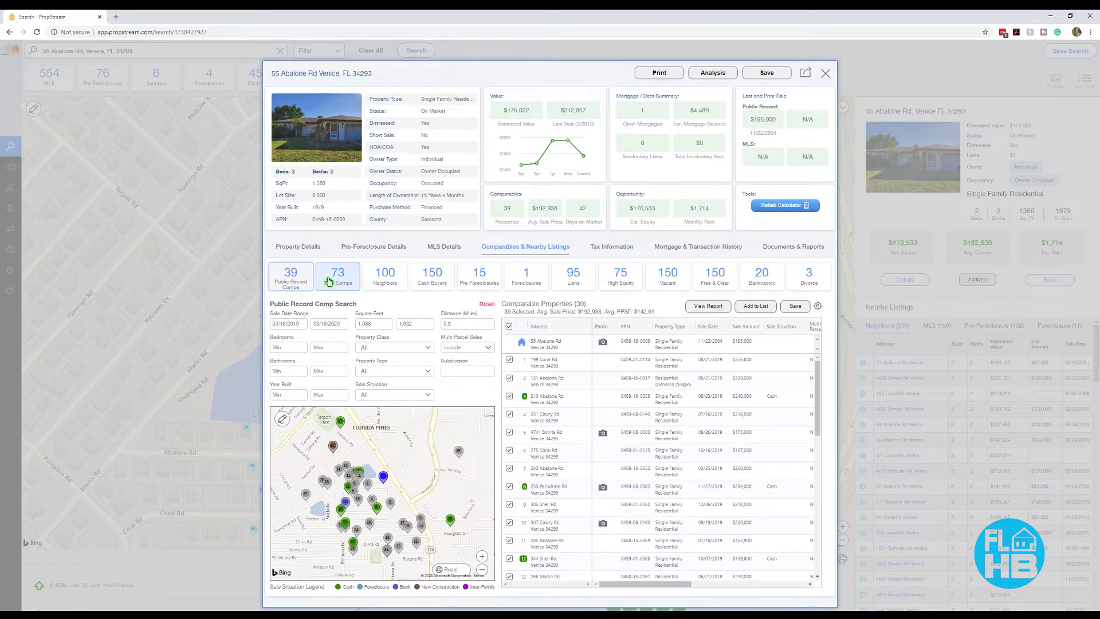
Show nearby cash buyers, briefly view MLS Comps, and enter 2 in Distance (Miles).
{"action": "left_click", "coordinate": [432, 286]}
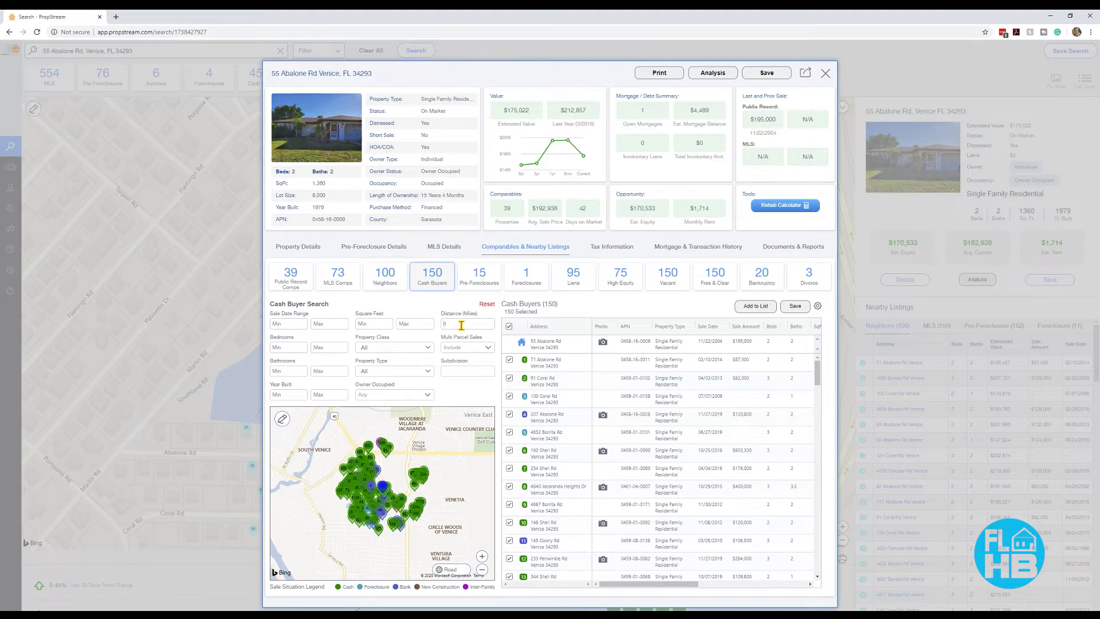
{"action": "left_click", "coordinate": [334, 290]}
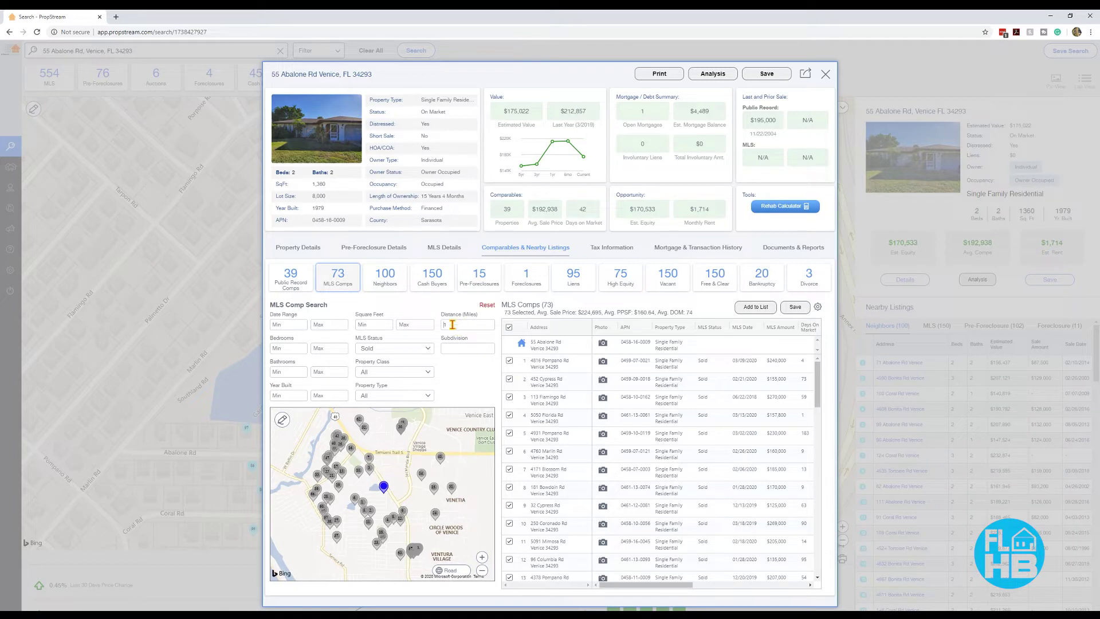
{"action": "left_click", "coordinate": [437, 286]}
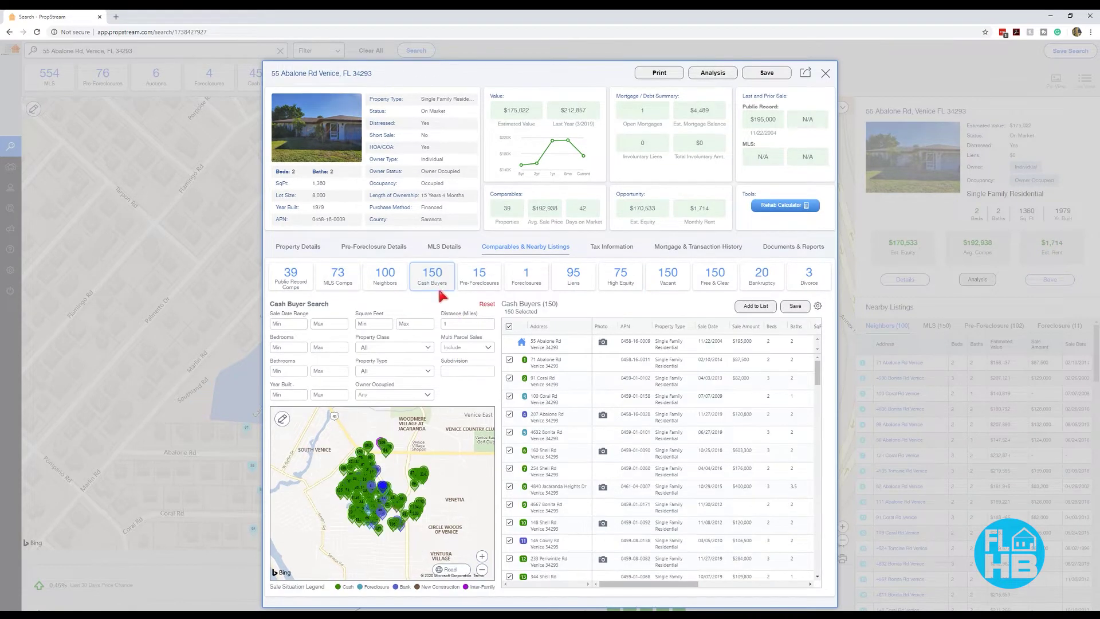
{"action": "left_click", "coordinate": [459, 324]}
{"action": "type", "text": "2"}
{"action": "mouse_move", "coordinate": [821, 373]}
{"action": "left_mouse_down"}
{"action": "mouse_move", "coordinate": [822, 432]}
{"action": "mouse_move", "coordinate": [822, 372]}
{"action": "left_mouse_up"}
Limit the cash buyer property type to Single Family.
{"action": "left_click", "coordinate": [429, 371]}
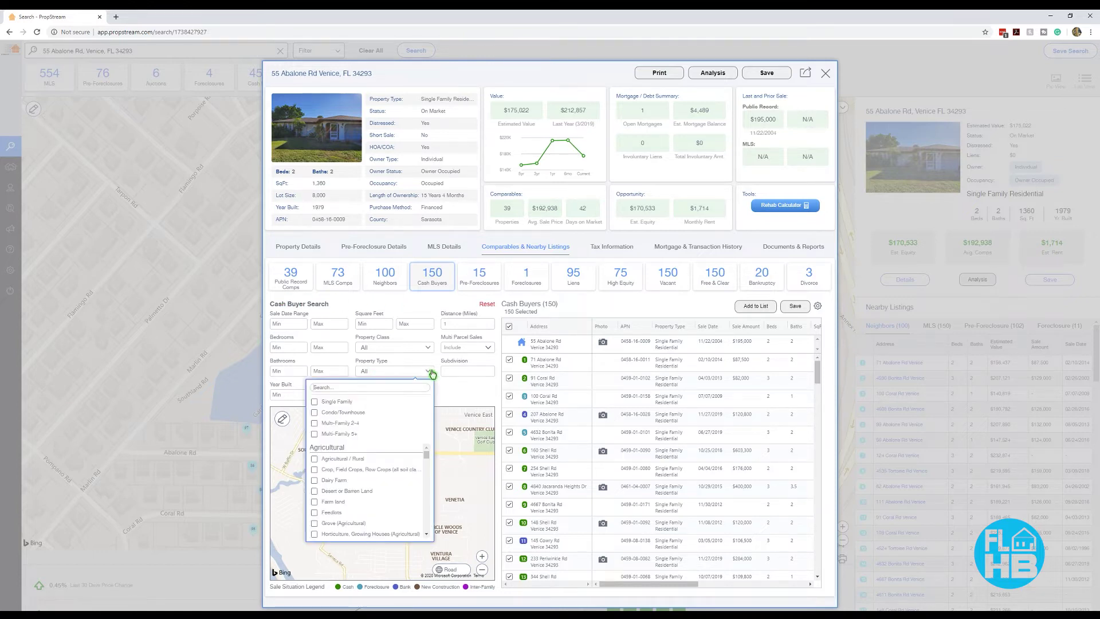
{"action": "left_click", "coordinate": [325, 407]}
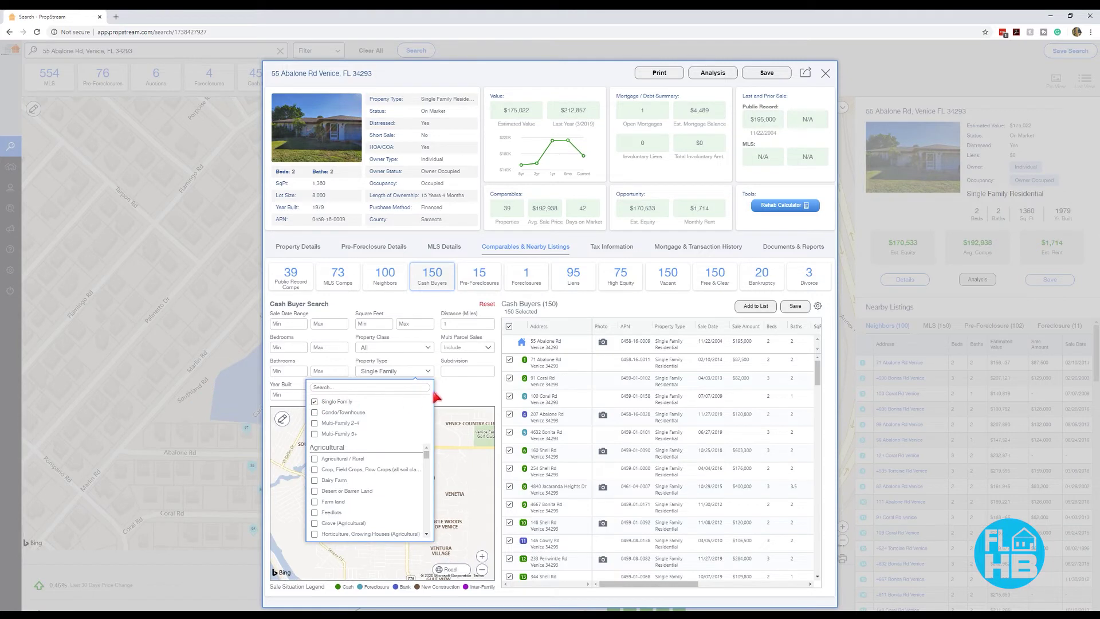
{"action": "left_click", "coordinate": [457, 392]}
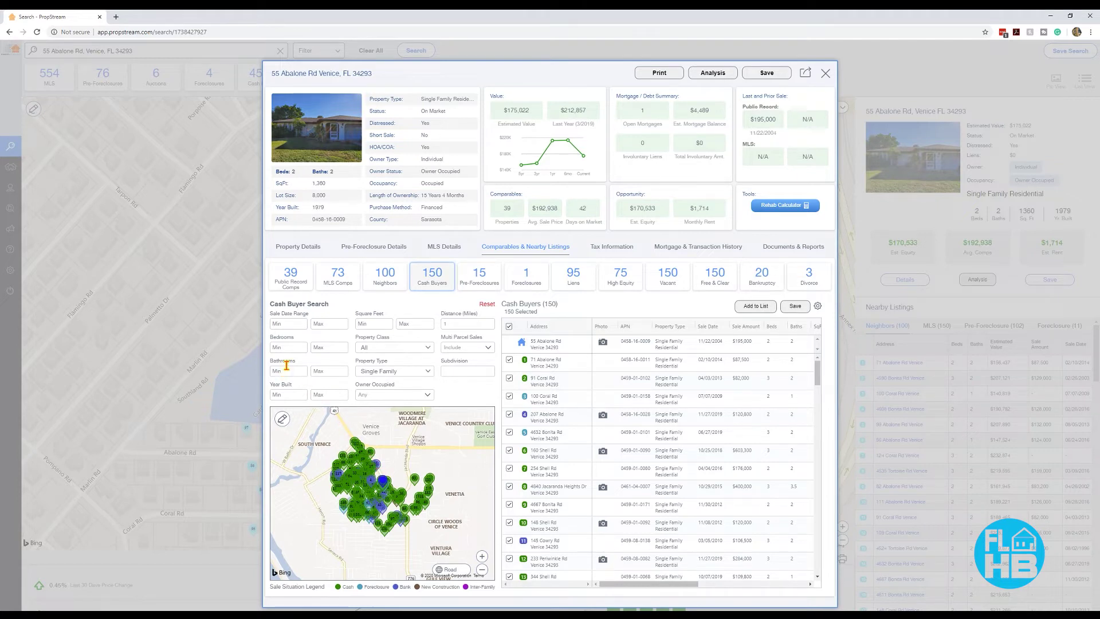
Set the earliest sale date to 03/01/2019.
{"action": "left_click", "coordinate": [292, 325]}
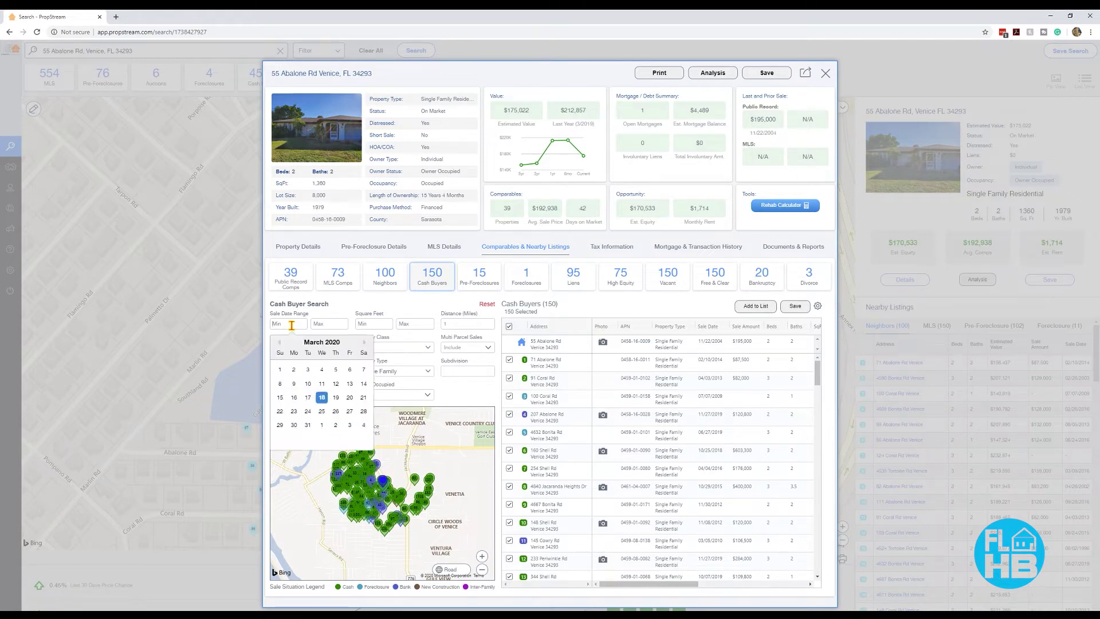
{"action": "left_click", "coordinate": [281, 343]}
{"action": "left_click", "coordinate": [281, 343]}
{"action": "left_click", "coordinate": [281, 343]}
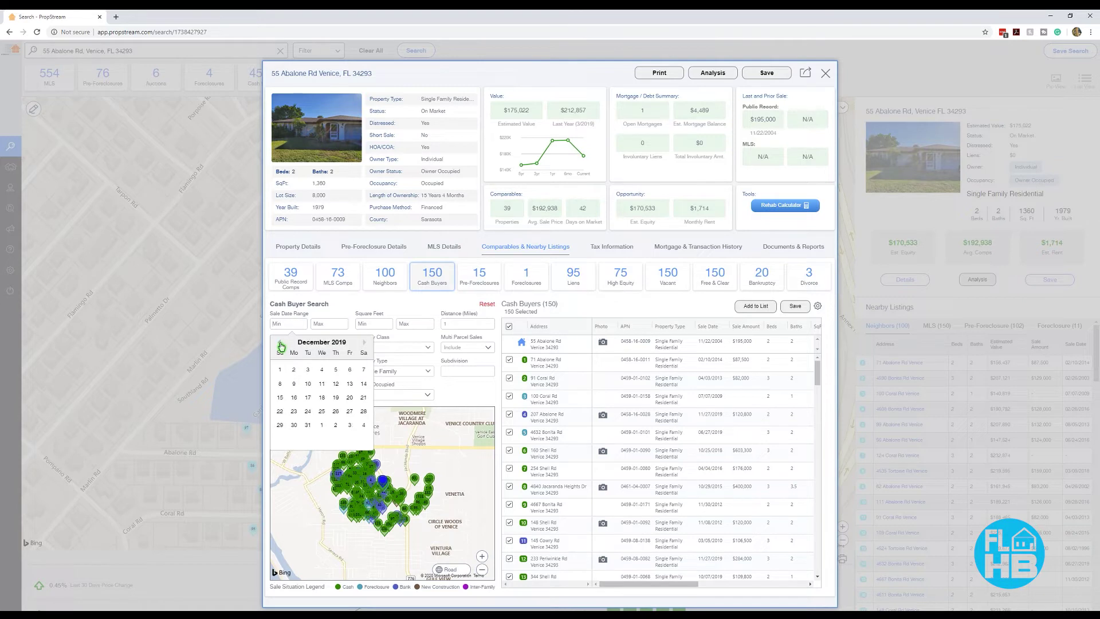
{"action": "left_click", "coordinate": [280, 344]}
{"action": "left_click", "coordinate": [280, 343]}
{"action": "left_click", "coordinate": [281, 343]}
{"action": "left_click", "coordinate": [281, 343]}
{"action": "left_click", "coordinate": [281, 343]}
{"action": "left_click", "coordinate": [281, 343]}
{"action": "left_click", "coordinate": [281, 344]}
{"action": "left_click", "coordinate": [280, 343]}
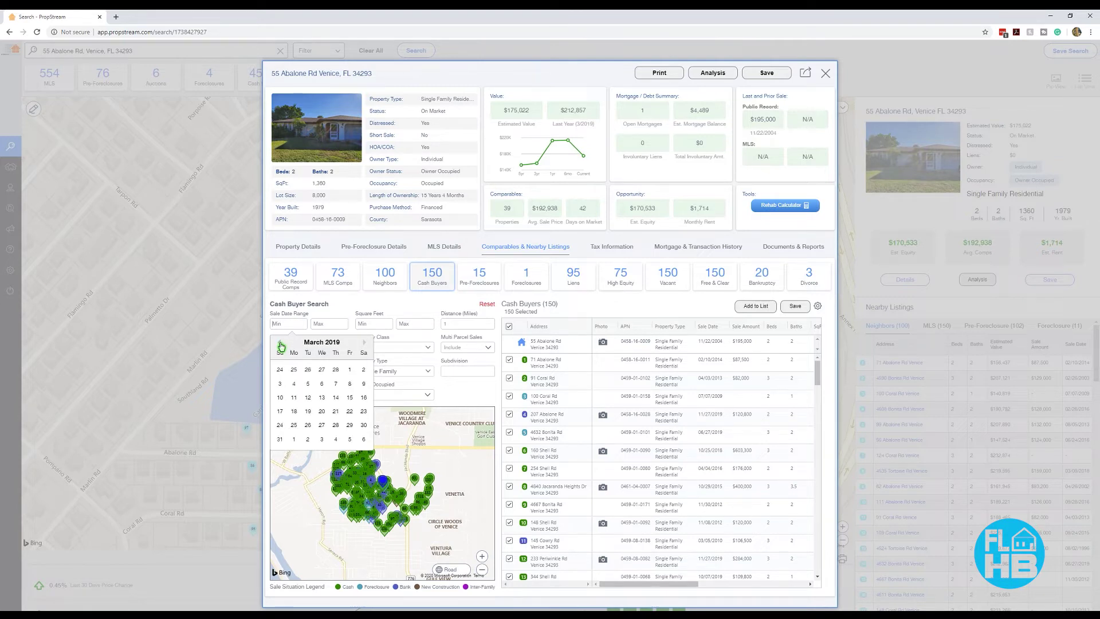
{"action": "left_click", "coordinate": [350, 373]}
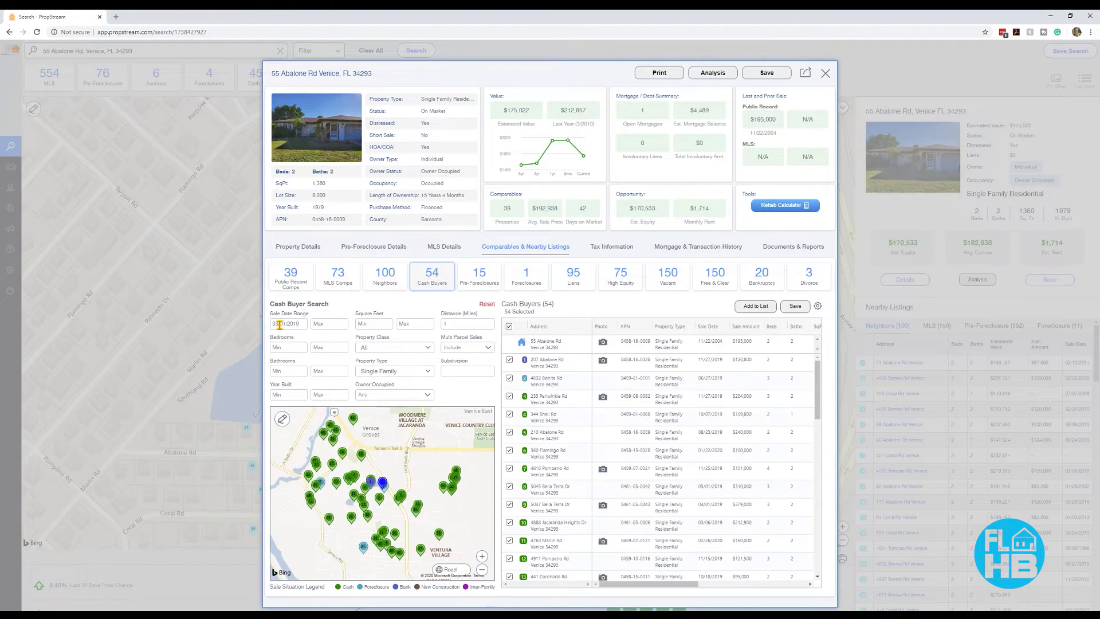
Set the latest sale date to 03/18/2020, correcting an initial 03/18/2019 pick.
{"action": "left_click", "coordinate": [327, 326]}
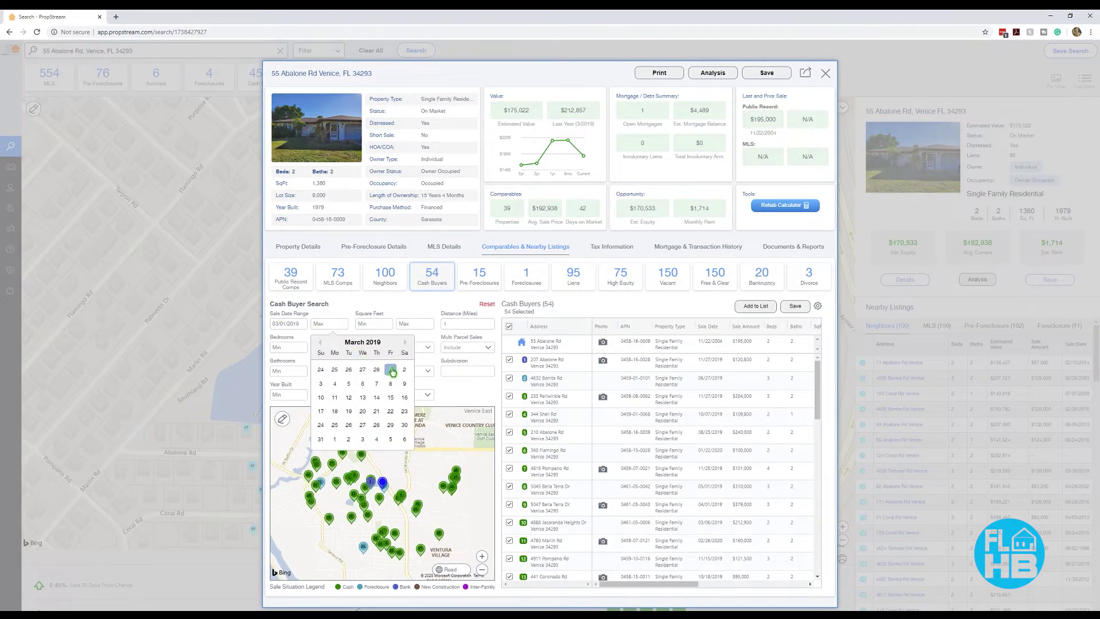
{"action": "left_click", "coordinate": [336, 412]}
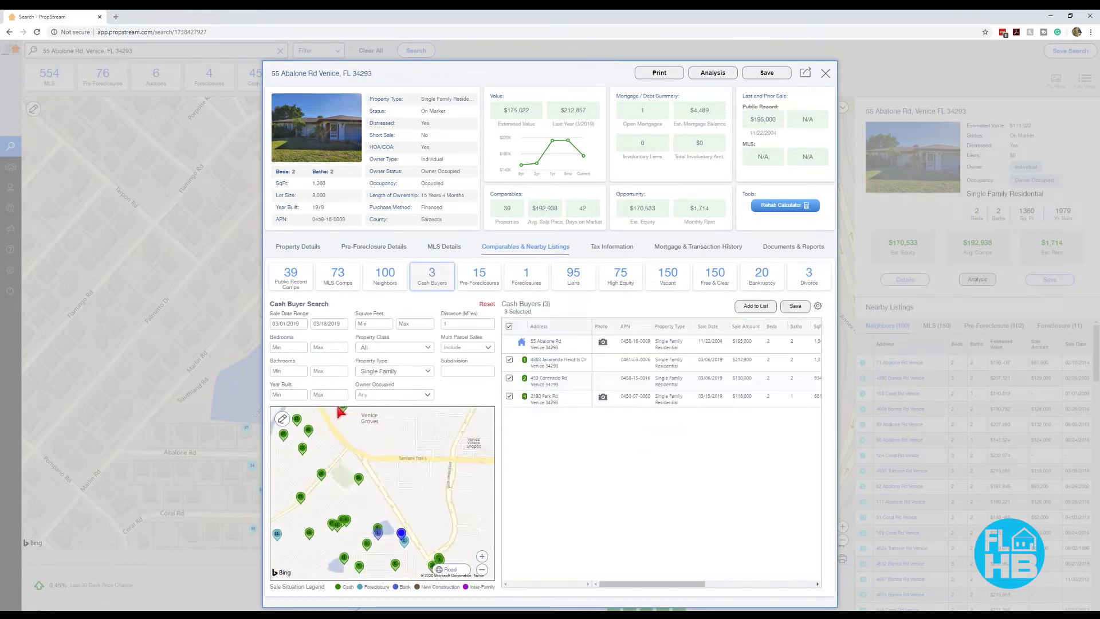
{"action": "left_click", "coordinate": [330, 324]}
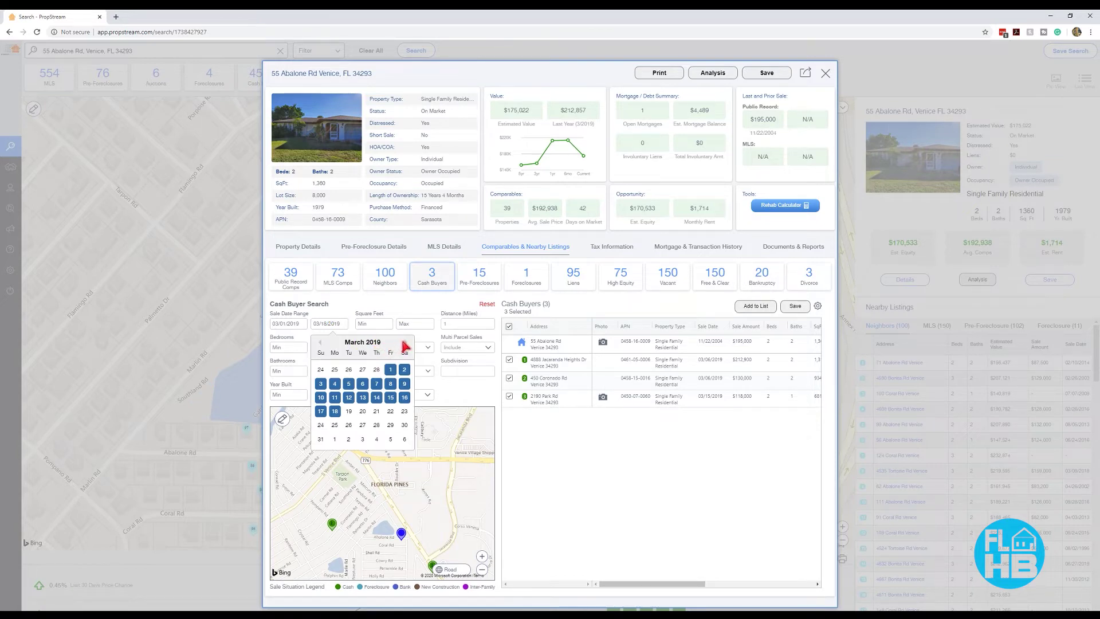
{"action": "left_click", "coordinate": [405, 342]}
{"action": "left_click", "coordinate": [405, 342]}
{"action": "left_click", "coordinate": [405, 343]}
{"action": "left_click", "coordinate": [405, 343]}
{"action": "left_click", "coordinate": [405, 342]}
{"action": "left_click", "coordinate": [405, 342]}
{"action": "left_click", "coordinate": [405, 343]}
{"action": "left_click", "coordinate": [405, 343]}
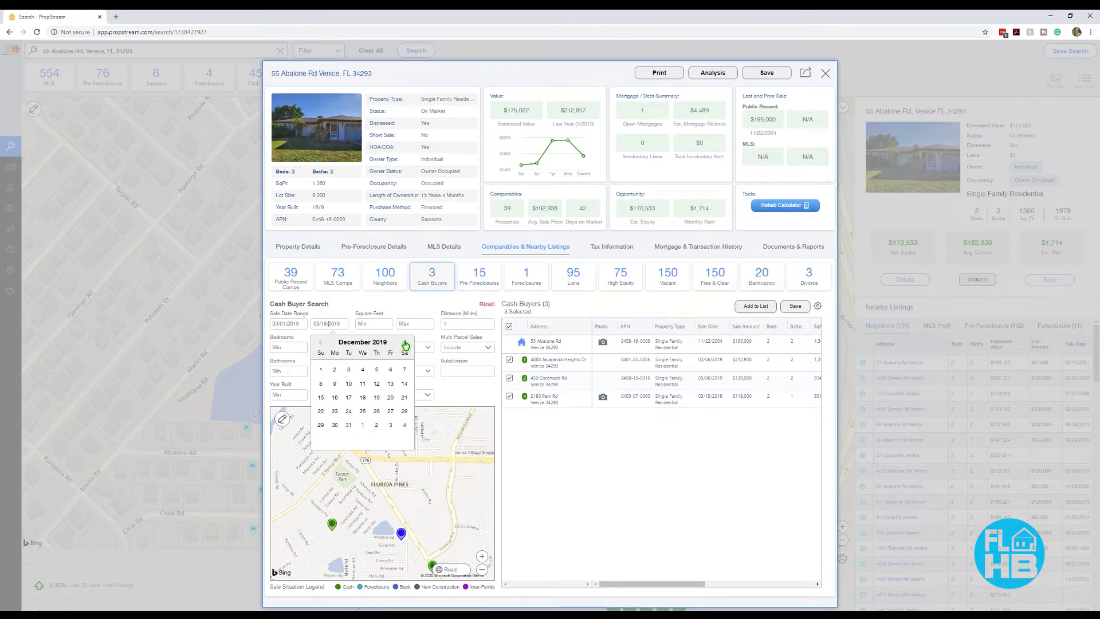
{"action": "left_click", "coordinate": [405, 343]}
{"action": "left_click", "coordinate": [405, 342]}
{"action": "left_click", "coordinate": [405, 342]}
{"action": "left_click", "coordinate": [405, 342]}
{"action": "left_click", "coordinate": [405, 342]}
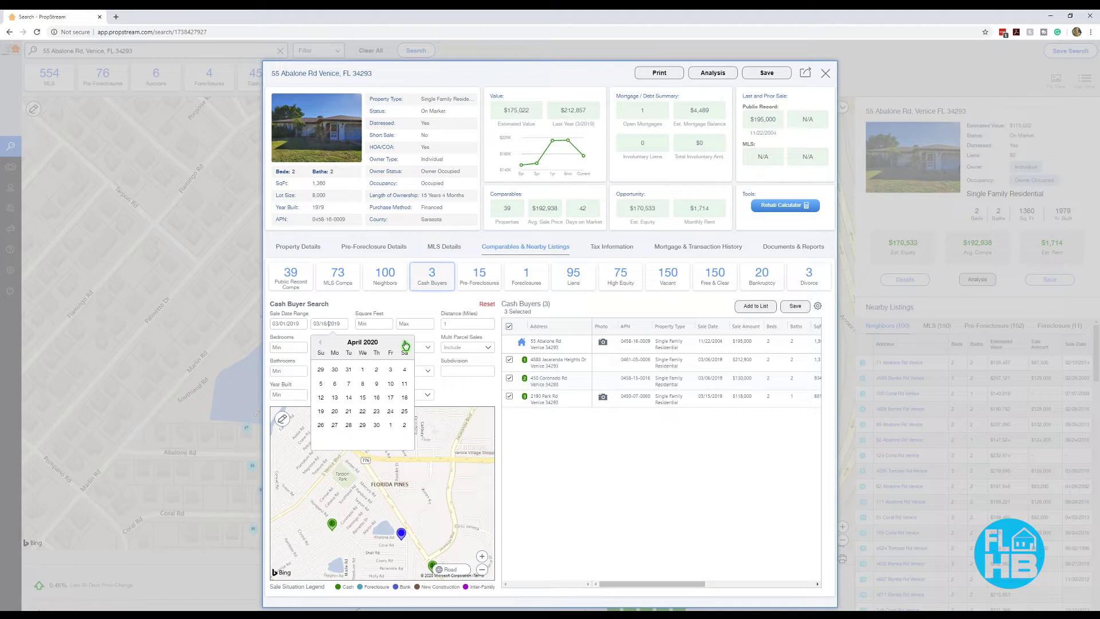
{"action": "left_click", "coordinate": [320, 342]}
{"action": "left_click", "coordinate": [362, 402]}
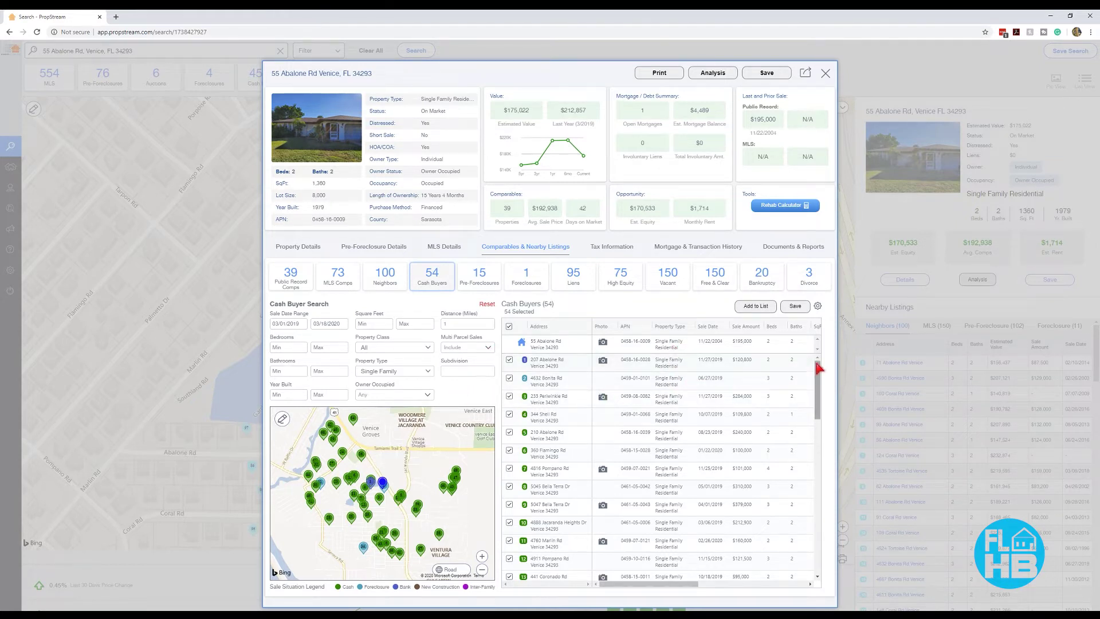
Scroll through the 54 cash buyers and untick the header checkbox to deselect all.
{"action": "mouse_move", "coordinate": [817, 364]}
{"action": "left_mouse_down"}
{"action": "mouse_move", "coordinate": [818, 423]}
{"action": "mouse_move", "coordinate": [817, 365]}
{"action": "left_mouse_up"}
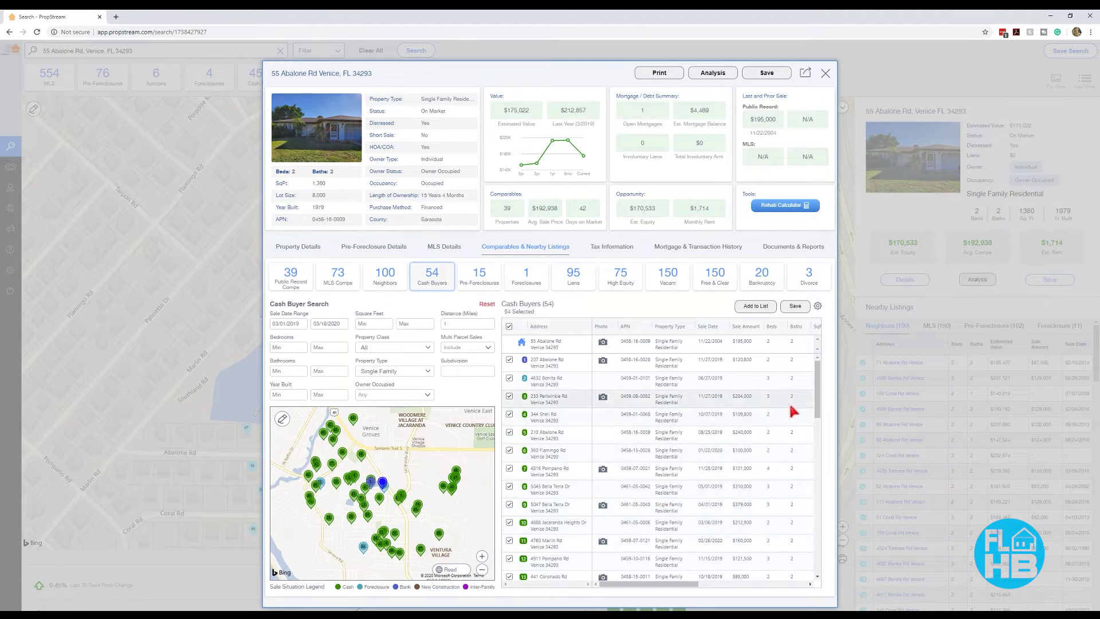
{"action": "left_click_drag", "start_coordinate": [680, 587], "coordinate": [738, 594]}
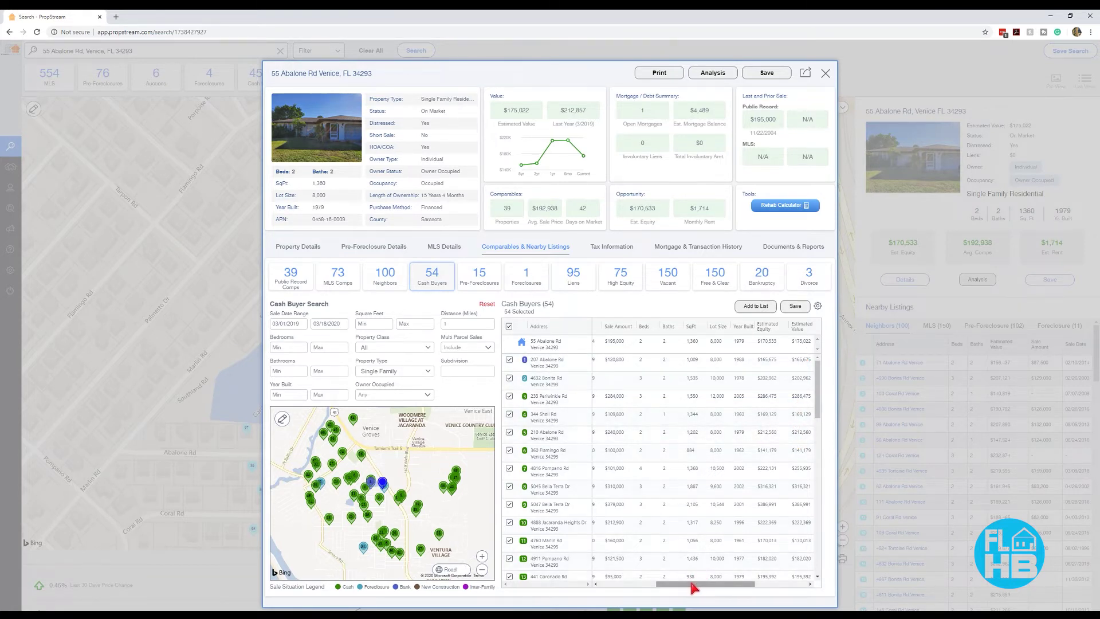
{"action": "mouse_move", "coordinate": [694, 584]}
{"action": "left_mouse_down"}
{"action": "mouse_move", "coordinate": [685, 594]}
{"action": "mouse_move", "coordinate": [700, 594]}
{"action": "left_mouse_up"}
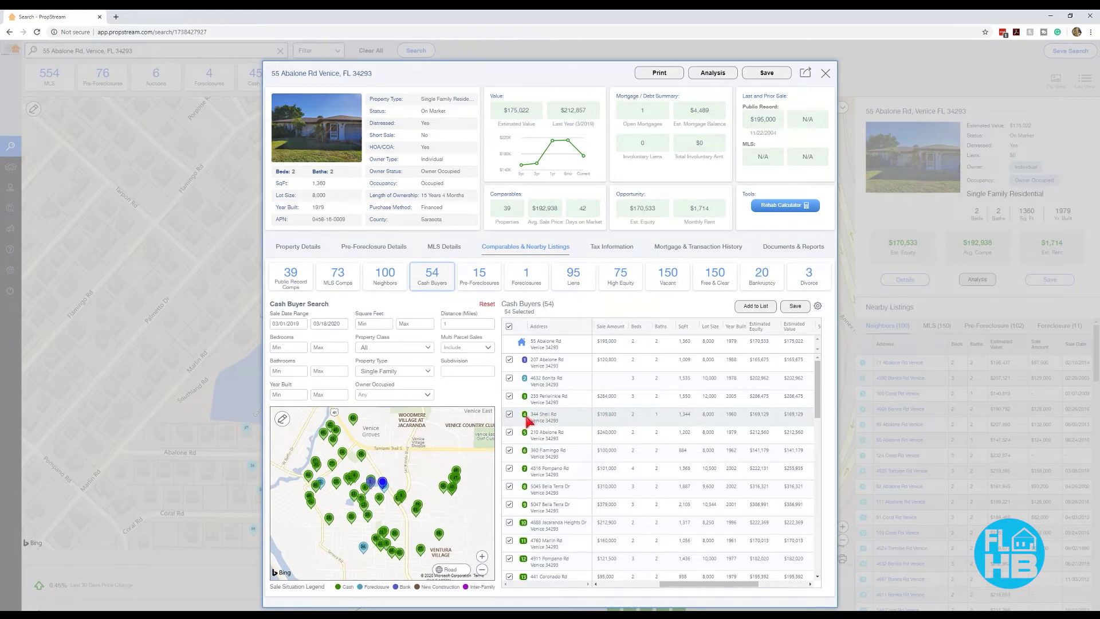
{"action": "left_click", "coordinate": [509, 327]}
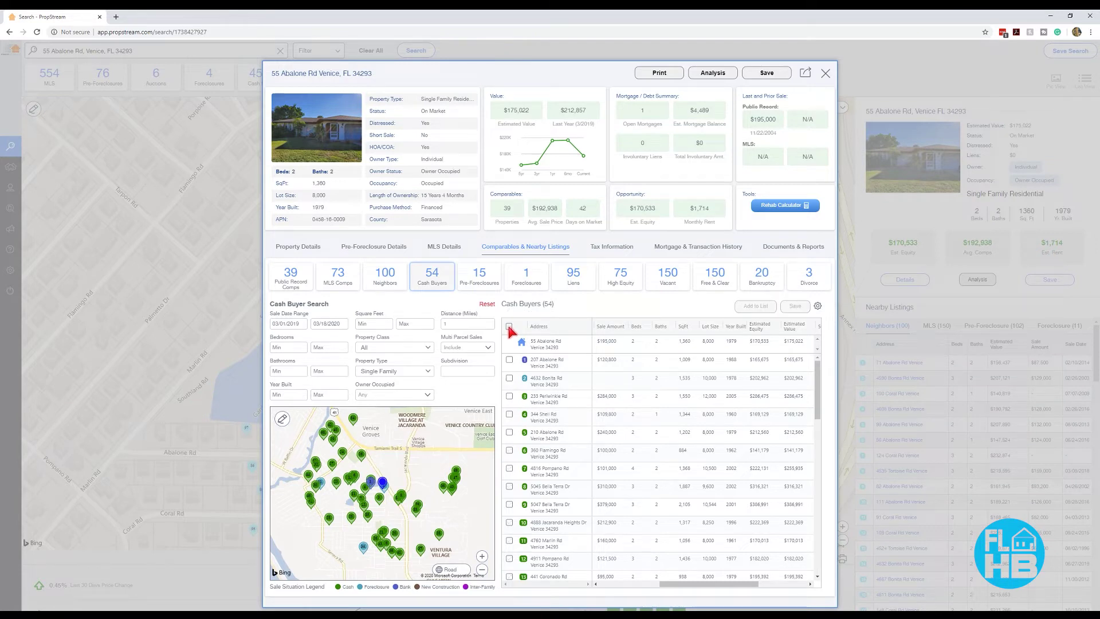
Tick the 344 Shell Rd row so it is the only selected cash buyer.
{"action": "left_click", "coordinate": [508, 415]}
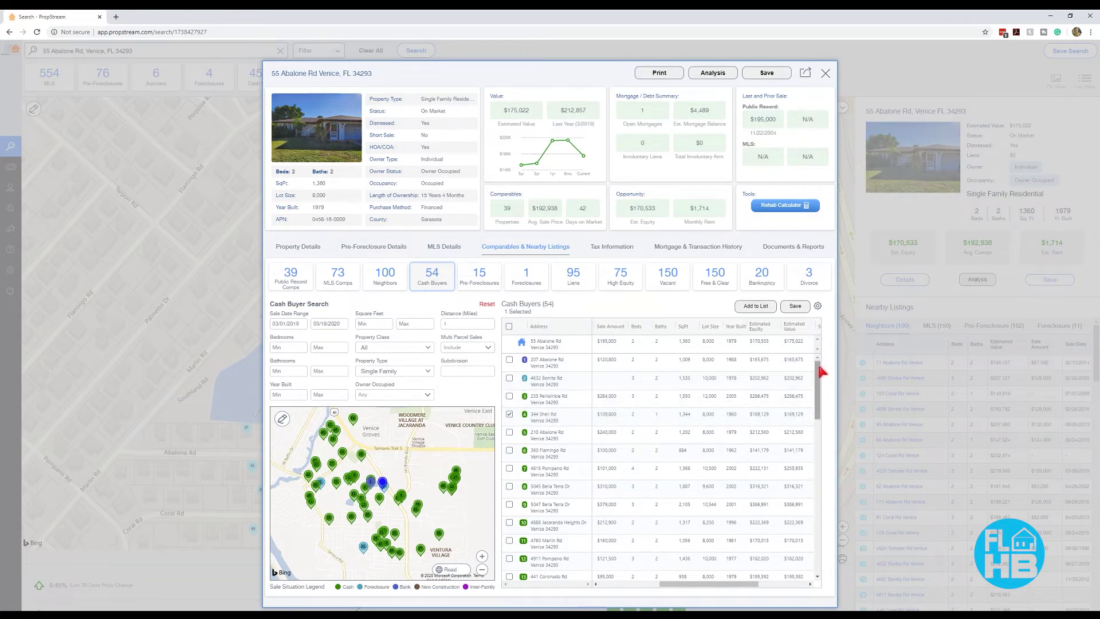
{"action": "left_click_drag", "start_coordinate": [822, 371], "coordinate": [823, 373]}
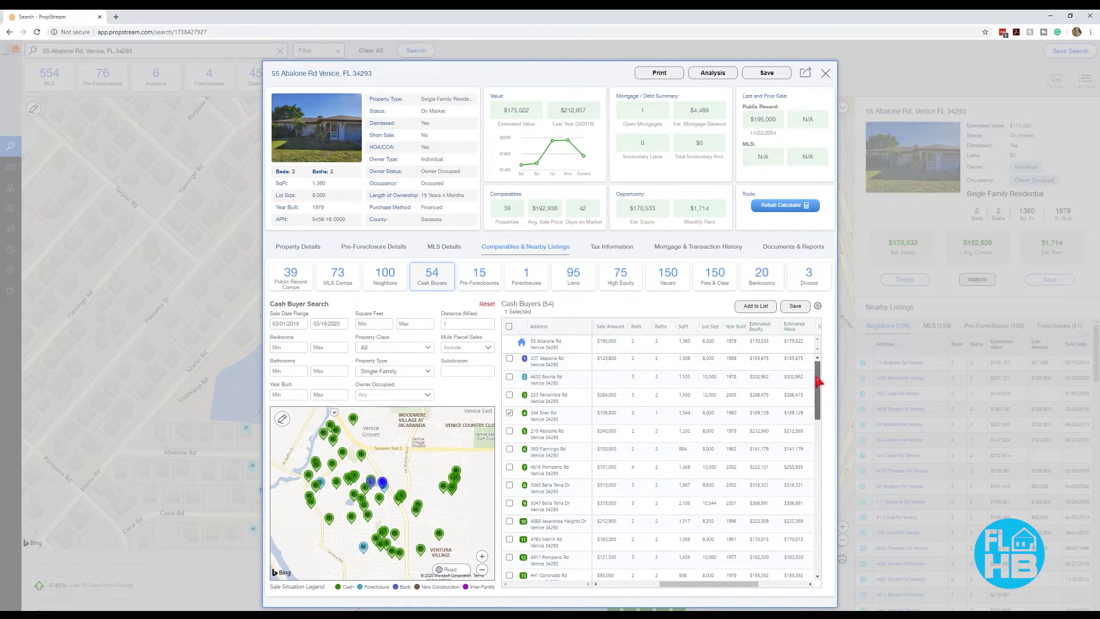
{"action": "scroll", "coordinate": [815, 398], "scroll_direction": "down", "scroll_amount": 1}
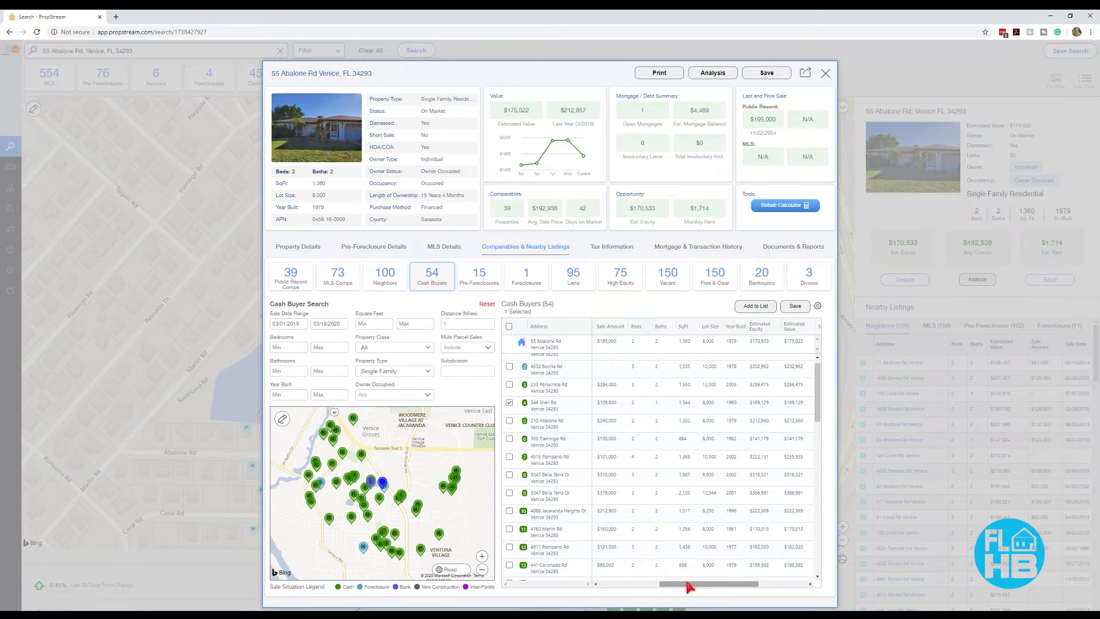
{"action": "left_click_drag", "start_coordinate": [690, 583], "coordinate": [626, 584]}
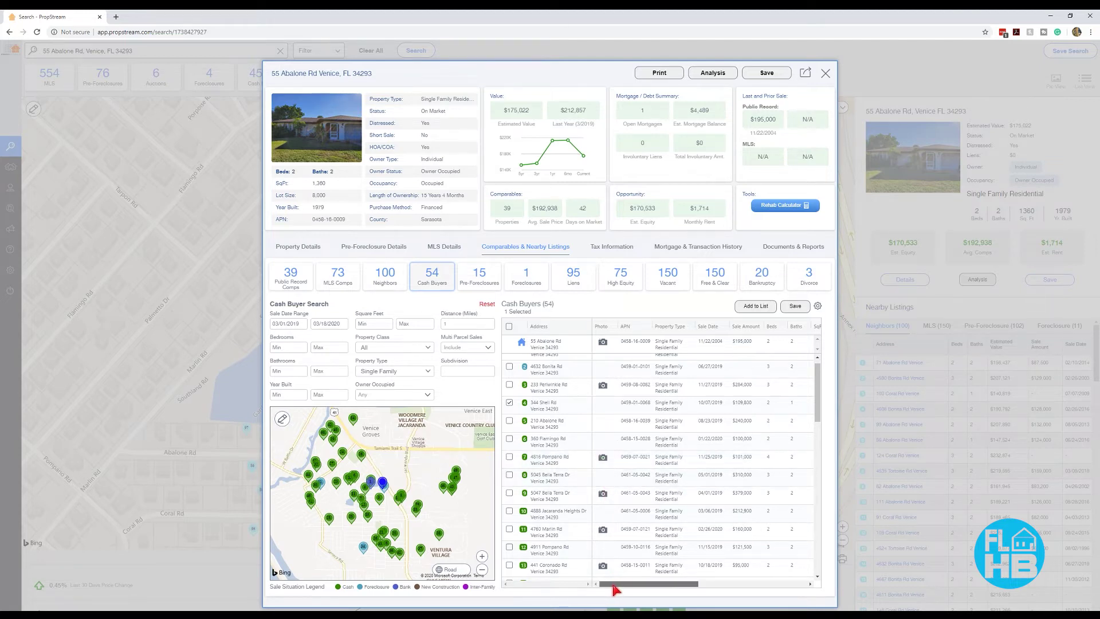
{"action": "left_click_drag", "start_coordinate": [614, 588], "coordinate": [669, 585]}
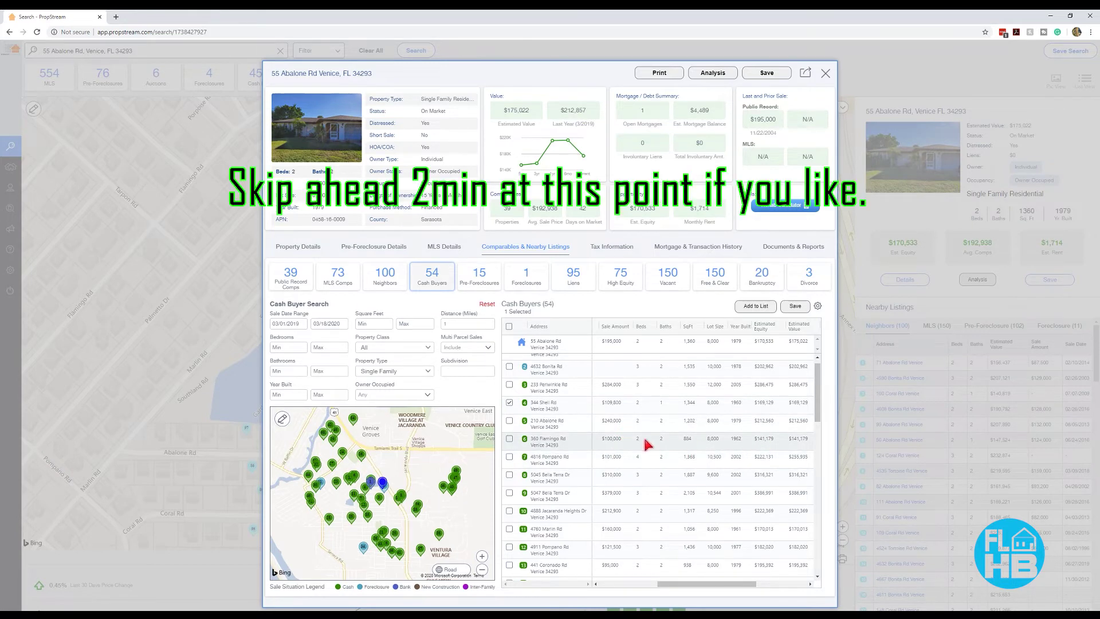
{"action": "left_click", "coordinate": [510, 439]}
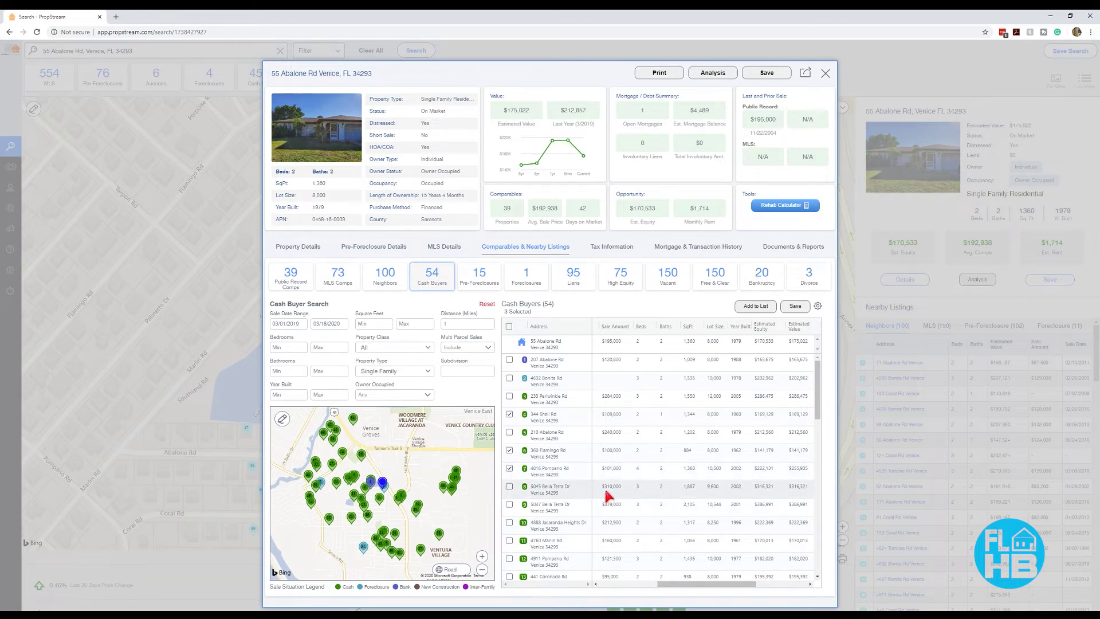
{"action": "scroll", "coordinate": [608, 494], "scroll_direction": "down", "scroll_amount": 3}
{"action": "left_click", "coordinate": [608, 387]}
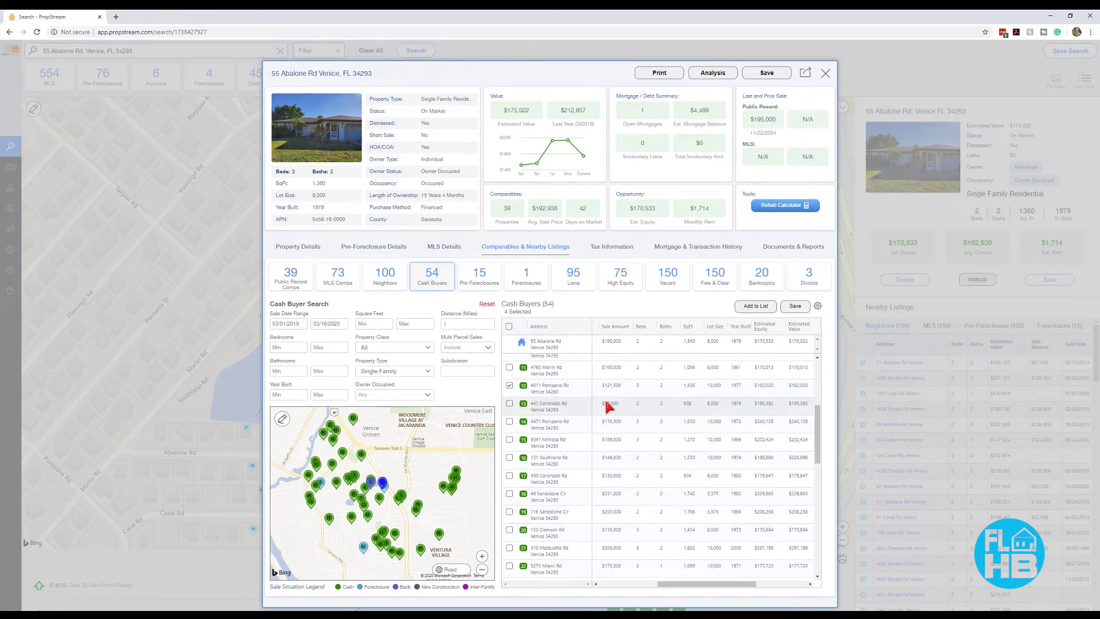
{"action": "left_click", "coordinate": [518, 422]}
{"action": "scroll", "coordinate": [524, 458], "scroll_direction": "down", "scroll_amount": 10}
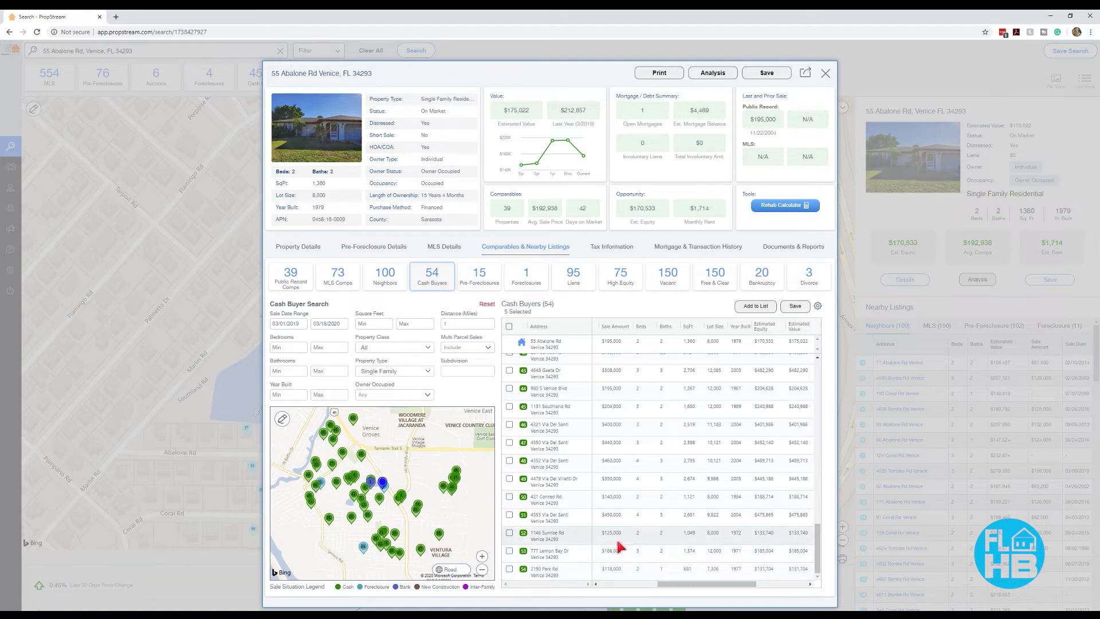
{"action": "left_click", "coordinate": [509, 498]}
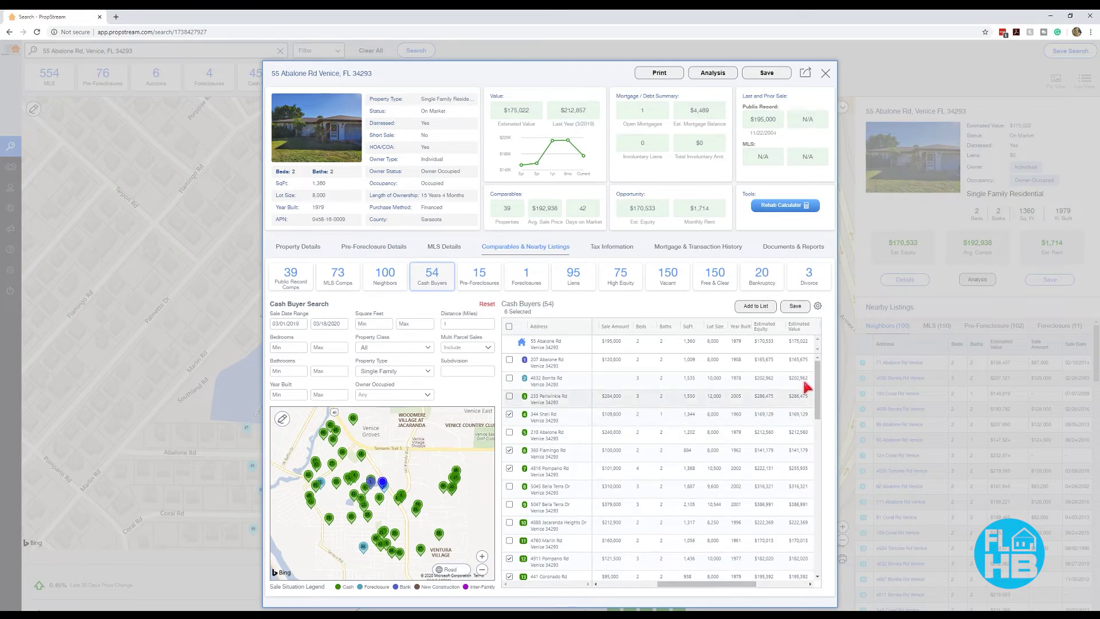
{"action": "left_click_drag", "start_coordinate": [817, 380], "coordinate": [798, 558]}
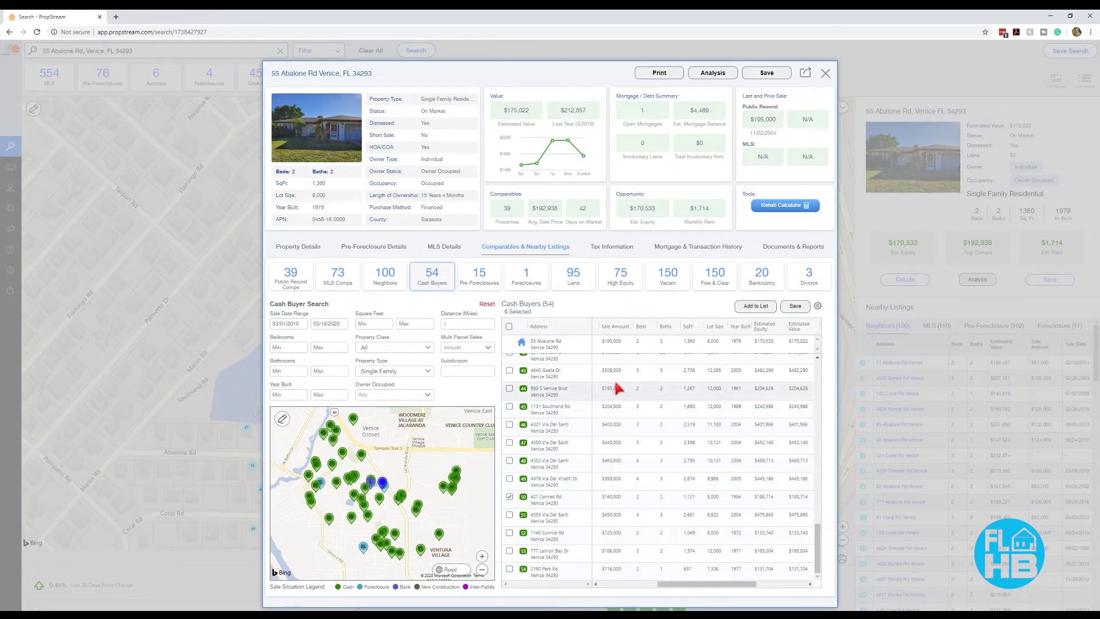
{"action": "left_click_drag", "start_coordinate": [824, 548], "coordinate": [824, 517]}
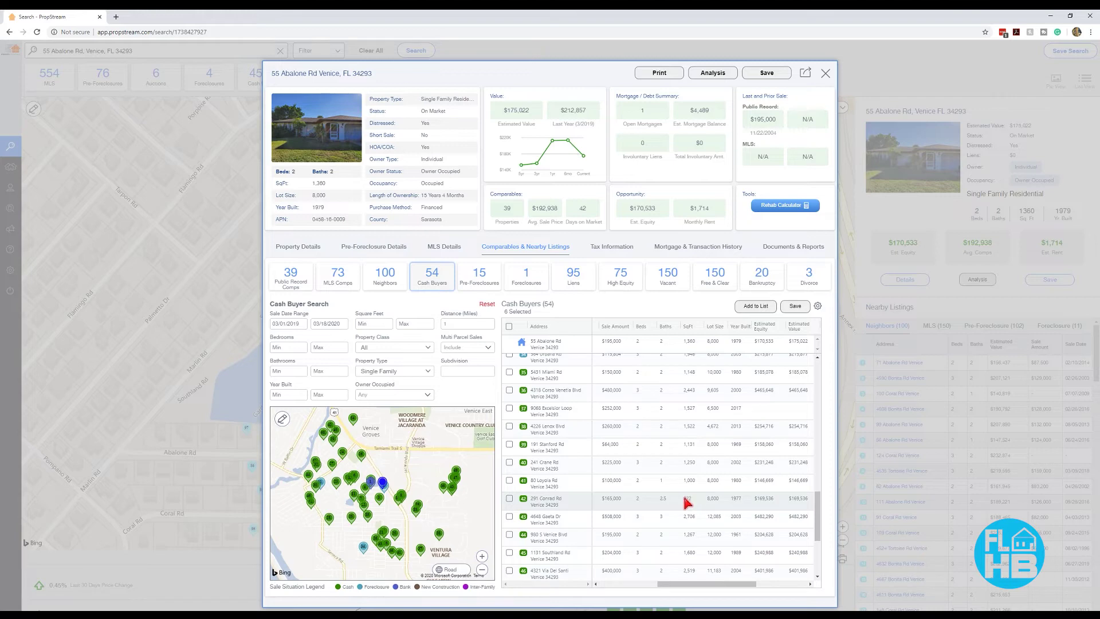
{"action": "left_click", "coordinate": [509, 481]}
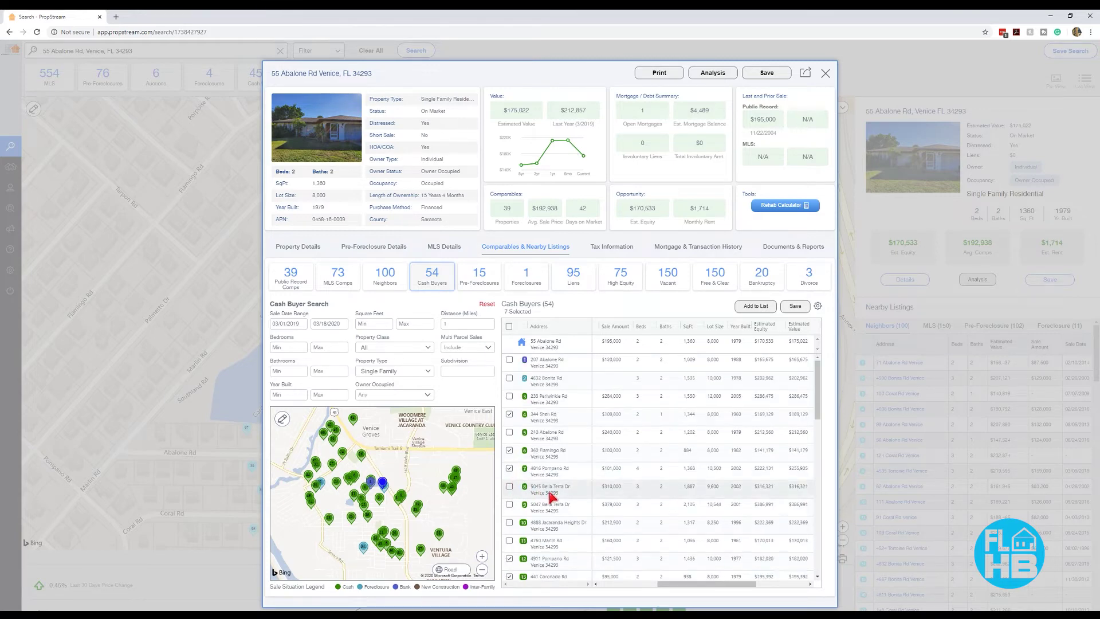
{"action": "scroll", "coordinate": [817, 455], "scroll_direction": "up", "scroll_amount": 5}
{"action": "left_click_drag", "start_coordinate": [819, 501], "coordinate": [817, 542]}
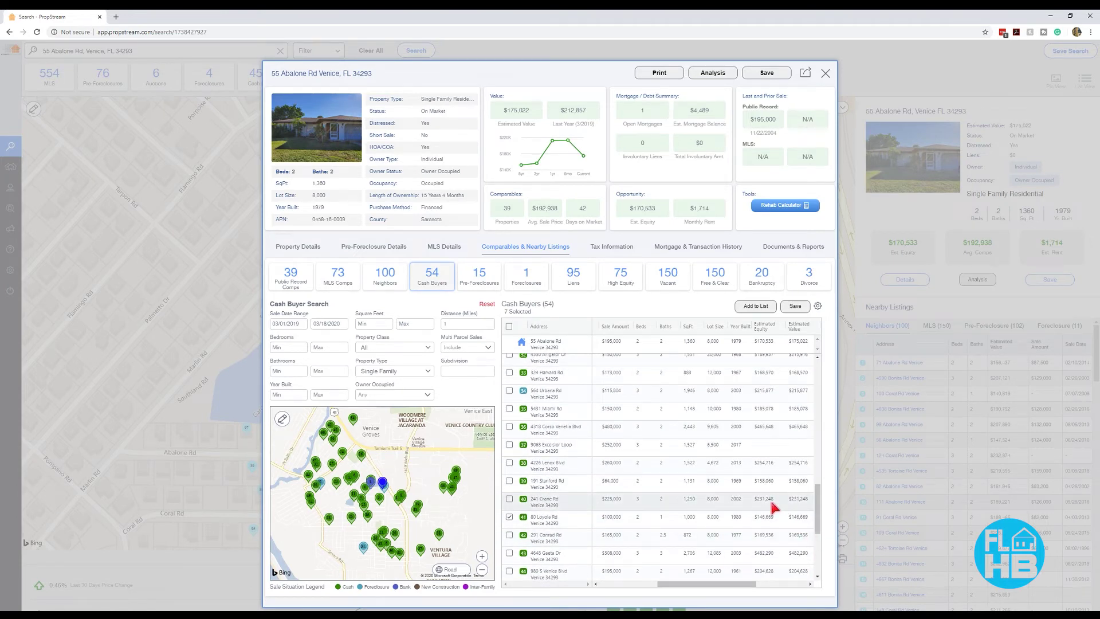
{"action": "left_click", "coordinate": [509, 482]}
{"action": "mouse_move", "coordinate": [818, 515]}
{"action": "left_mouse_down"}
{"action": "mouse_move", "coordinate": [811, 535]}
{"action": "mouse_move", "coordinate": [809, 498]}
{"action": "left_mouse_up"}
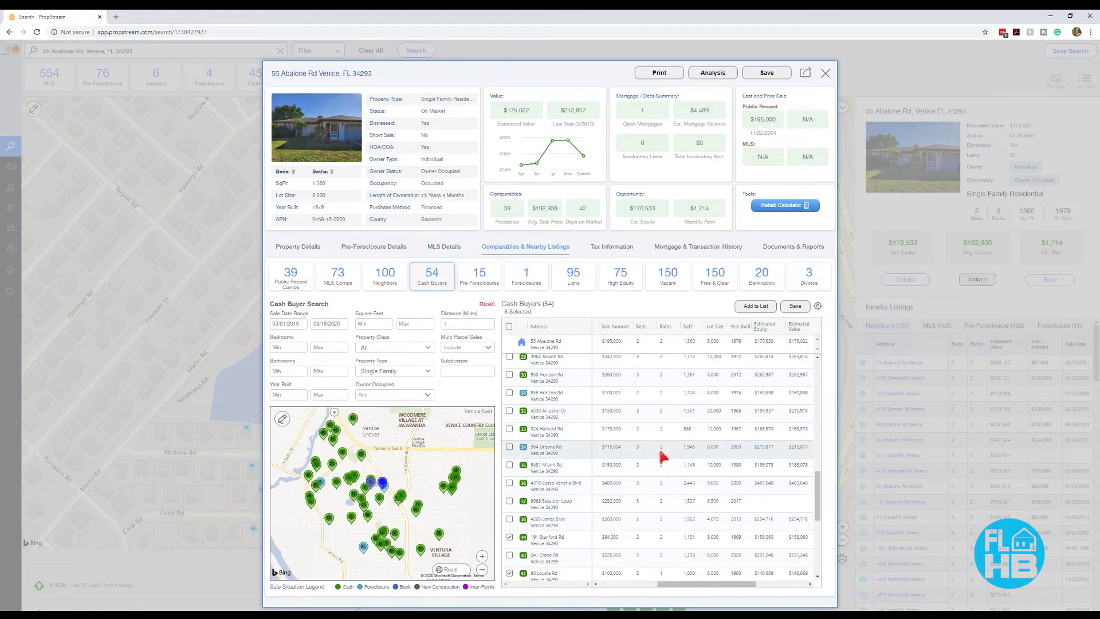
{"action": "left_click", "coordinate": [509, 448]}
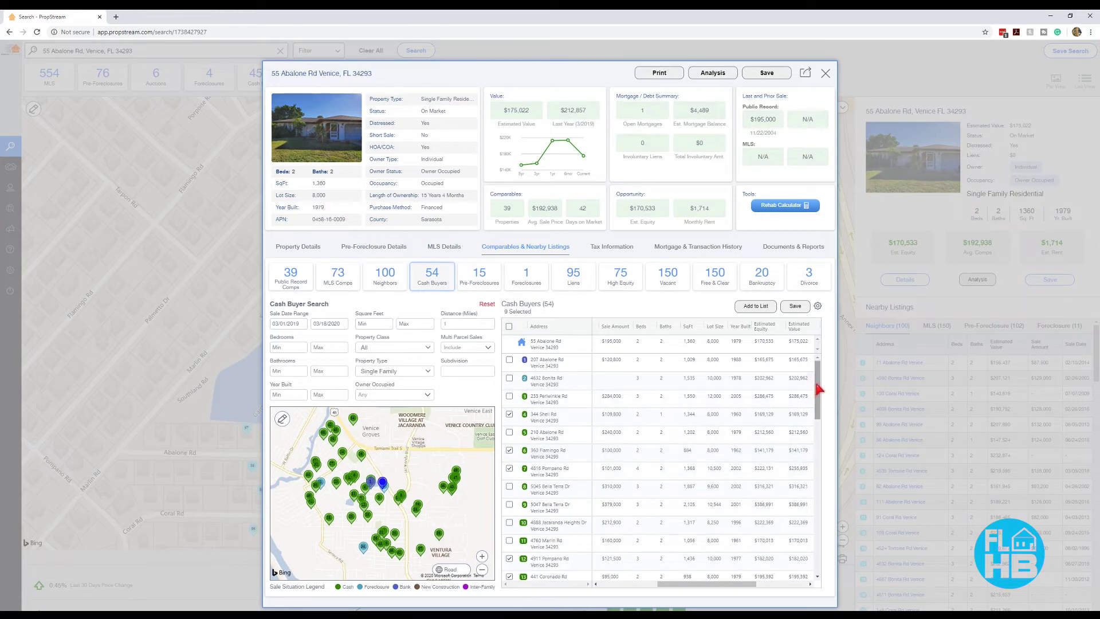
{"action": "scroll", "coordinate": [818, 437], "scroll_direction": "up", "scroll_amount": 3}
{"action": "scroll", "coordinate": [820, 478], "scroll_direction": "down", "scroll_amount": 1}
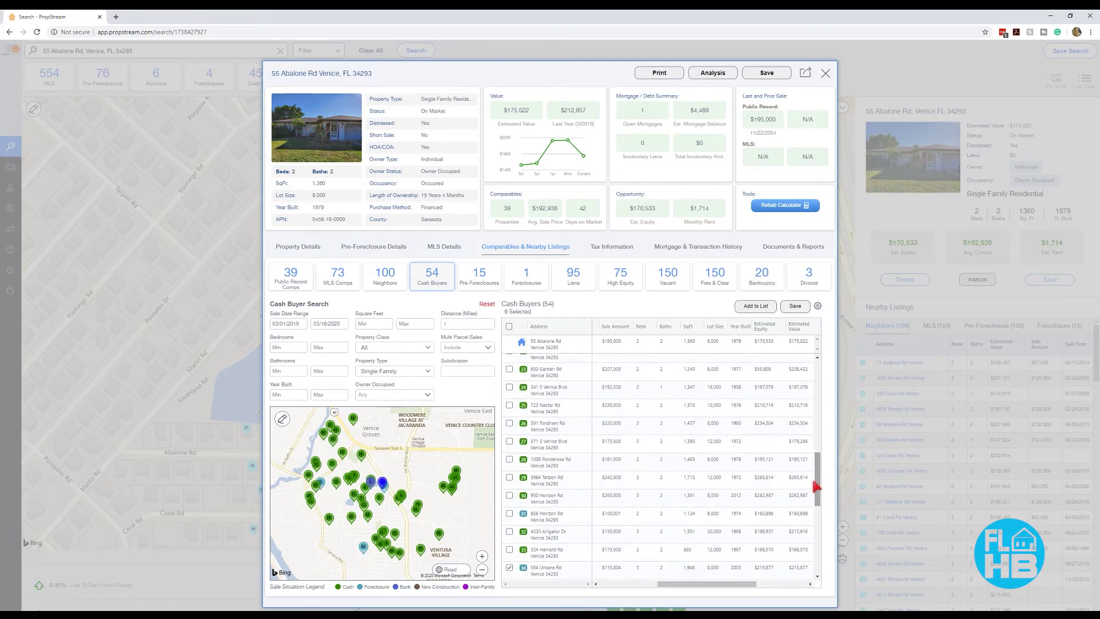
{"action": "left_click", "coordinate": [509, 536]}
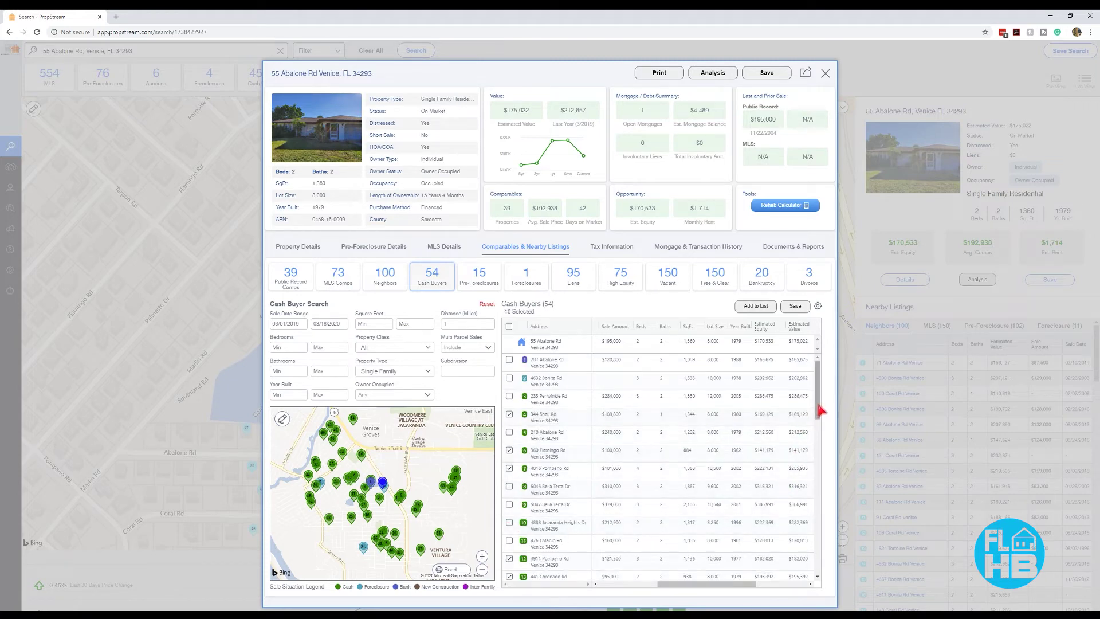
{"action": "scroll", "coordinate": [817, 454], "scroll_direction": "up", "scroll_amount": 3}
{"action": "scroll", "coordinate": [814, 488], "scroll_direction": "down", "scroll_amount": 2}
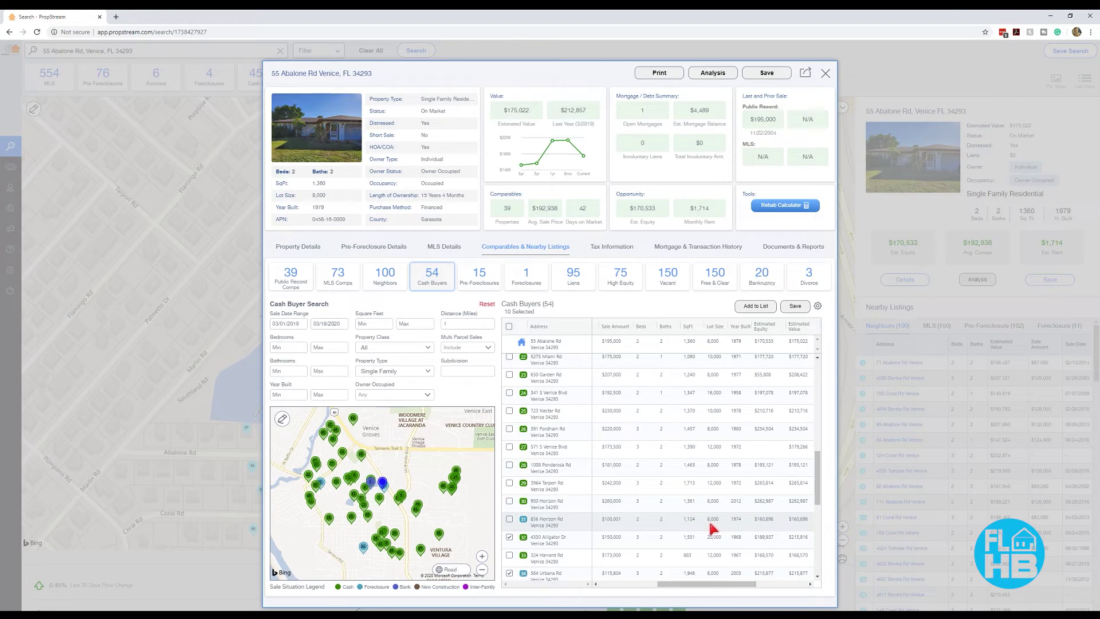
{"action": "left_click", "coordinate": [509, 519]}
{"action": "scroll", "coordinate": [819, 401], "scroll_direction": "up", "scroll_amount": 3}
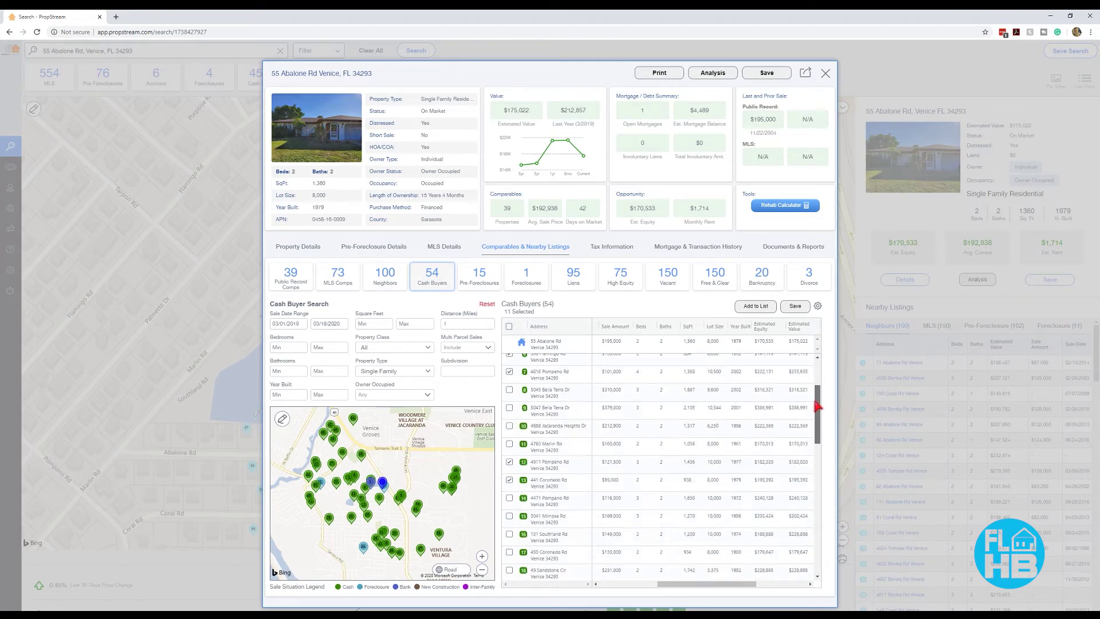
{"action": "scroll", "coordinate": [806, 450], "scroll_direction": "down", "scroll_amount": 3}
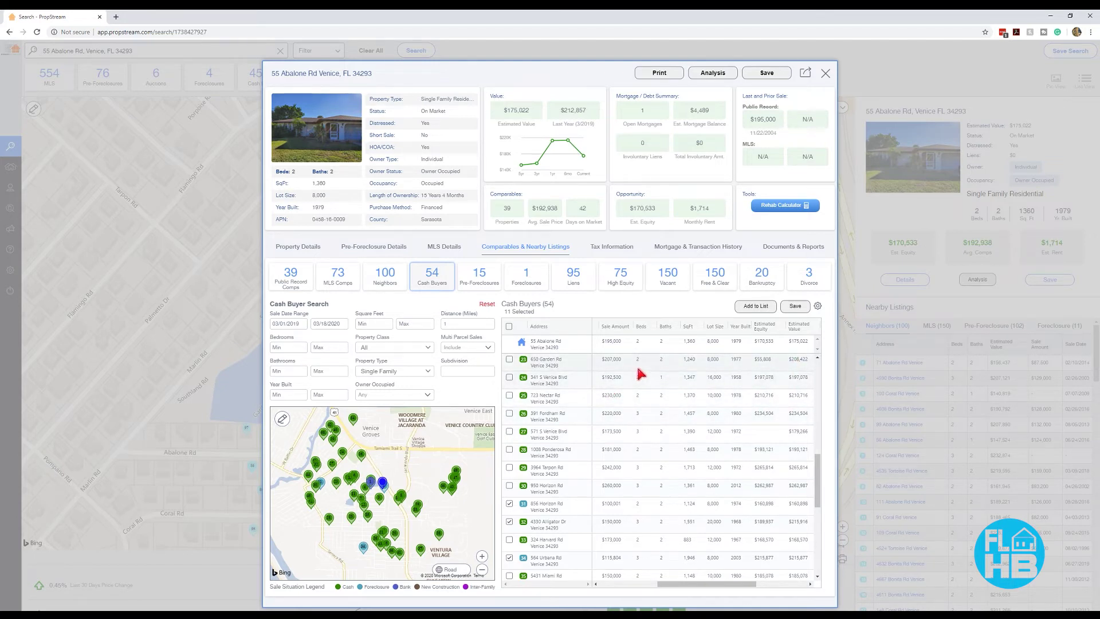
{"action": "scroll", "coordinate": [819, 452], "scroll_direction": "up", "scroll_amount": 3}
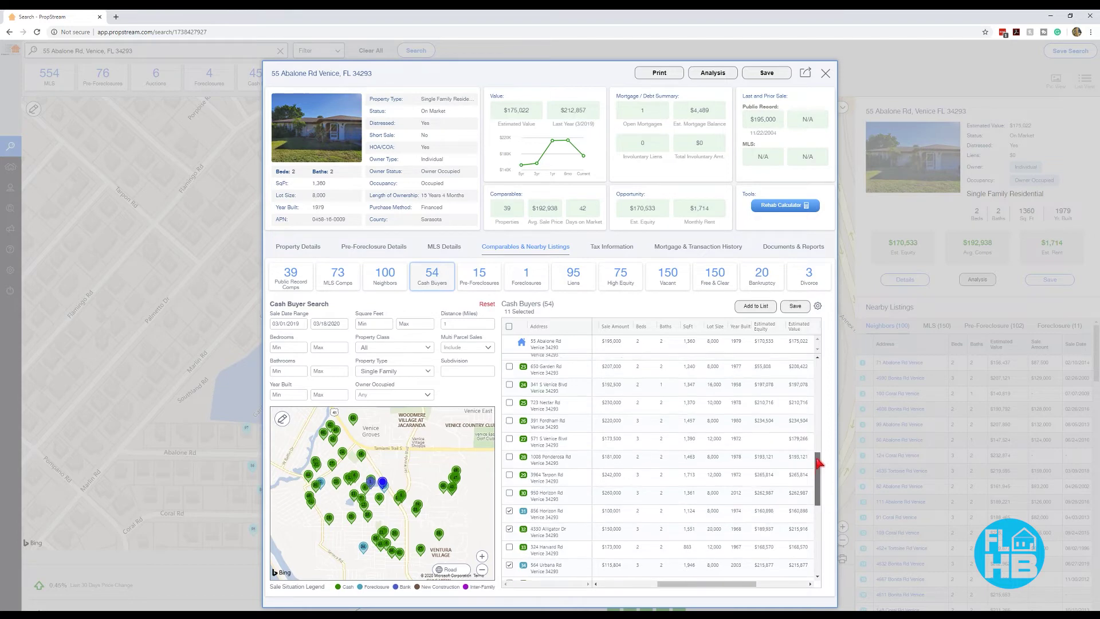
{"action": "scroll", "coordinate": [819, 441], "scroll_direction": "up", "scroll_amount": 1}
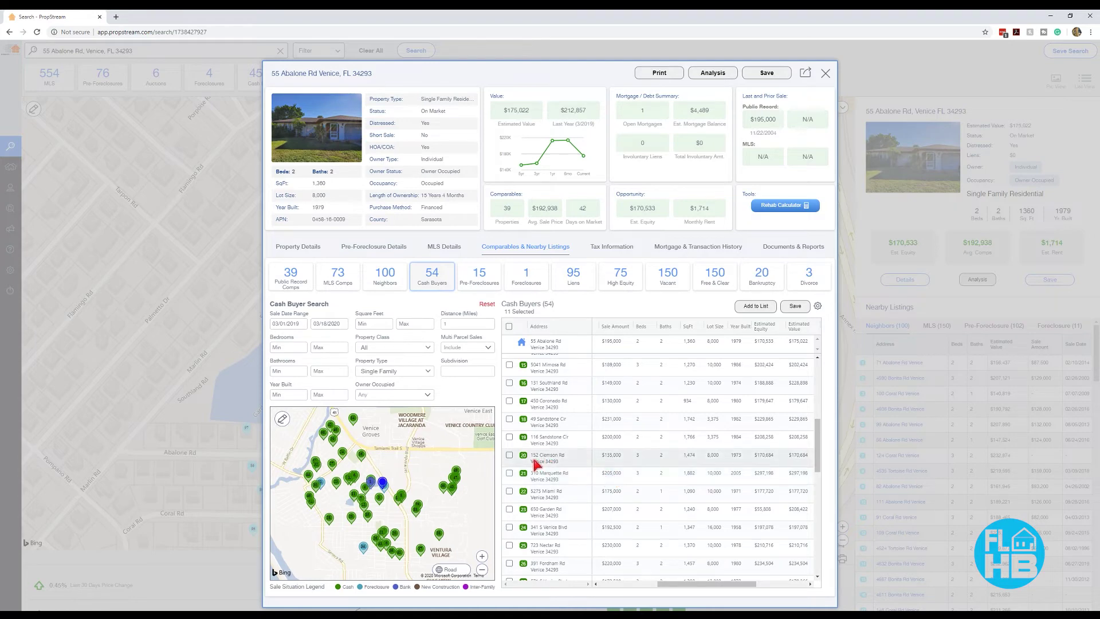
{"action": "left_click", "coordinate": [509, 473]}
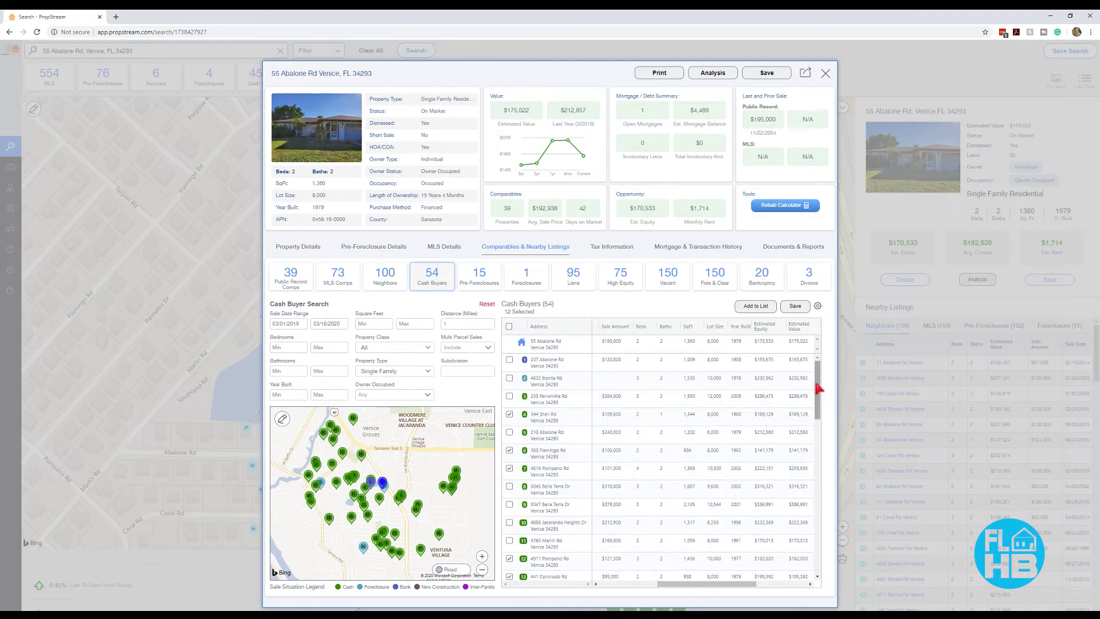
{"action": "left_click_drag", "start_coordinate": [818, 373], "coordinate": [817, 433]}
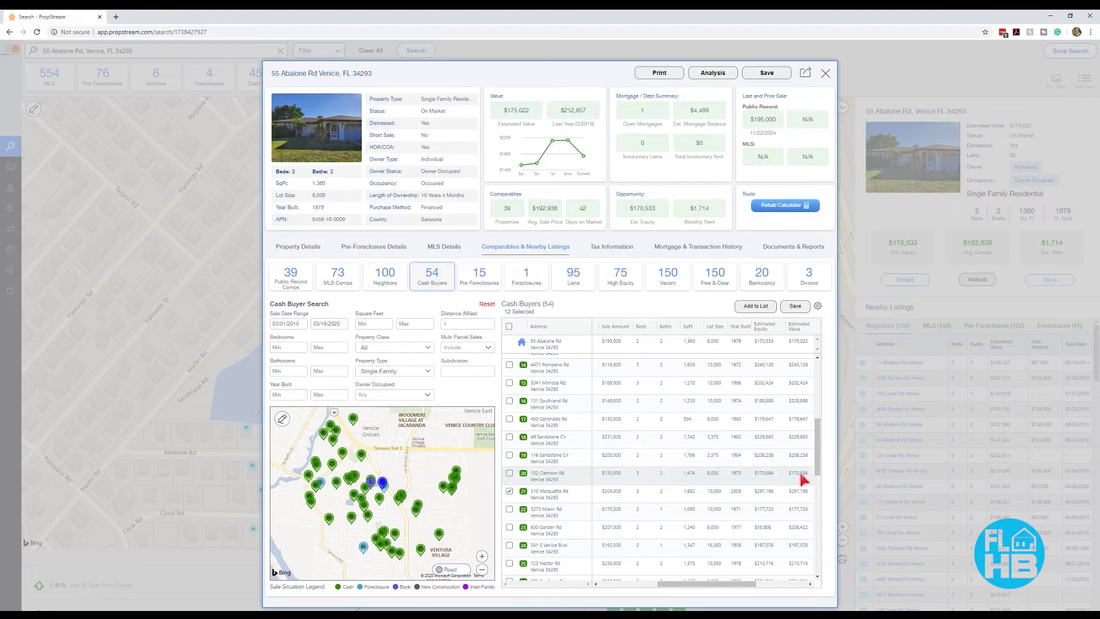
{"action": "left_click", "coordinate": [509, 473]}
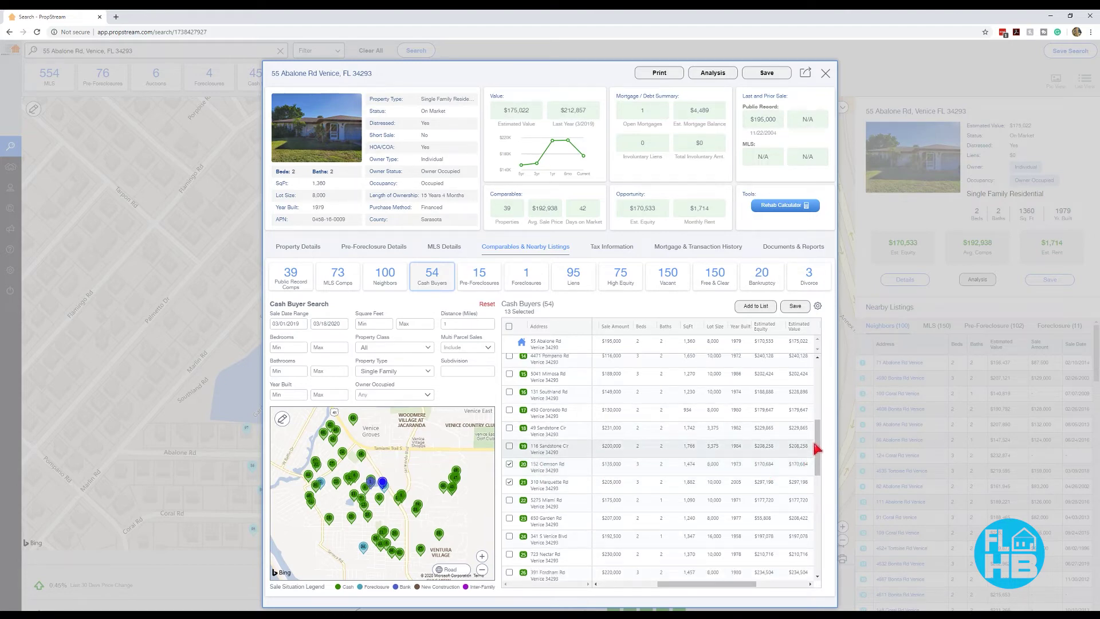
{"action": "left_click_drag", "start_coordinate": [817, 446], "coordinate": [819, 469]}
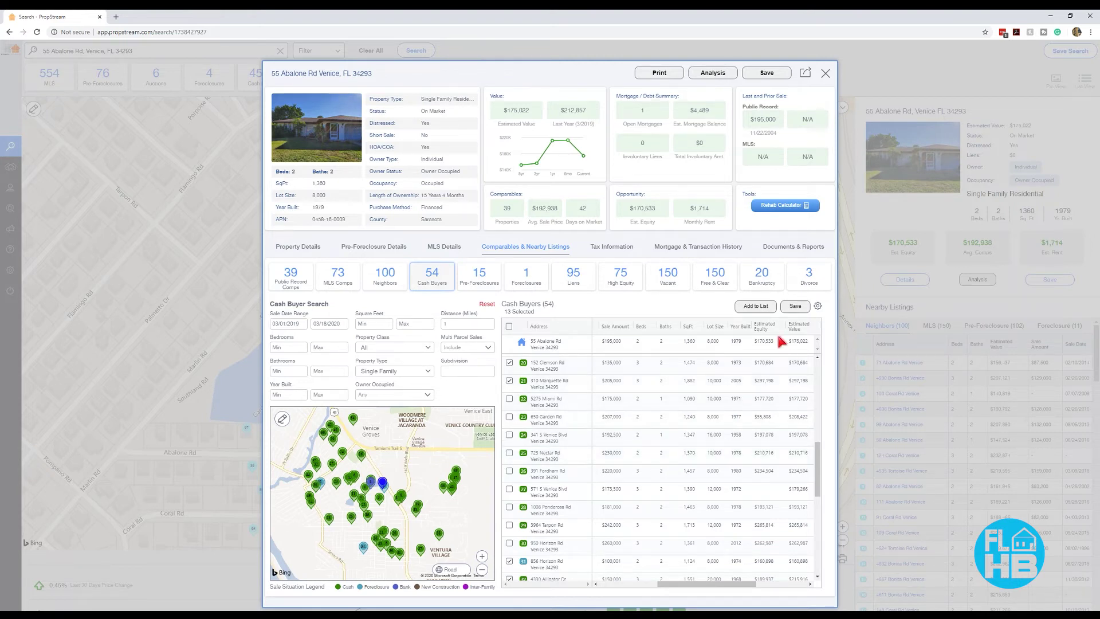
{"action": "left_click_drag", "start_coordinate": [817, 471], "coordinate": [817, 393]}
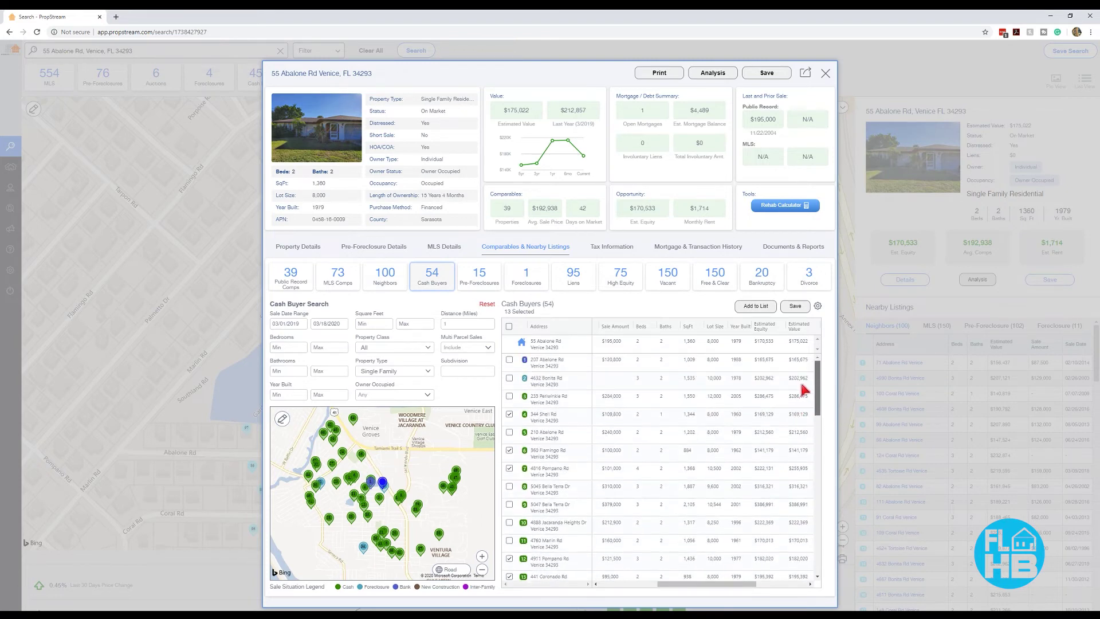
Add the 13 checked buyers to a new marketing list named '55-Abalone-CASH-BUYERS'.
{"action": "left_click", "coordinate": [766, 309]}
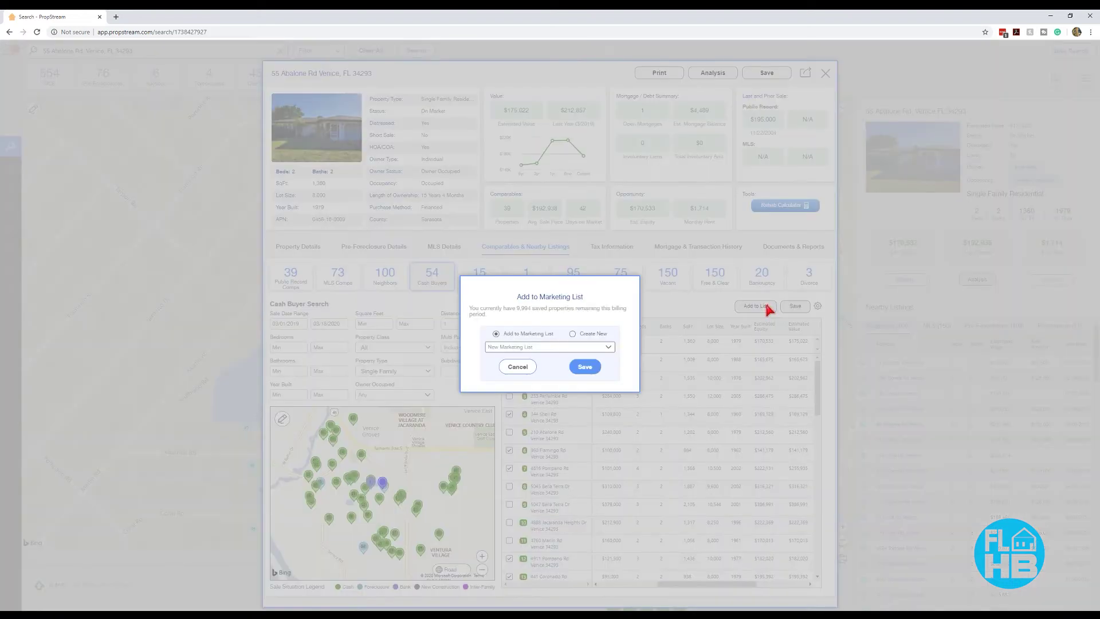
{"action": "left_click", "coordinate": [573, 336]}
{"action": "left_click", "coordinate": [547, 345]}
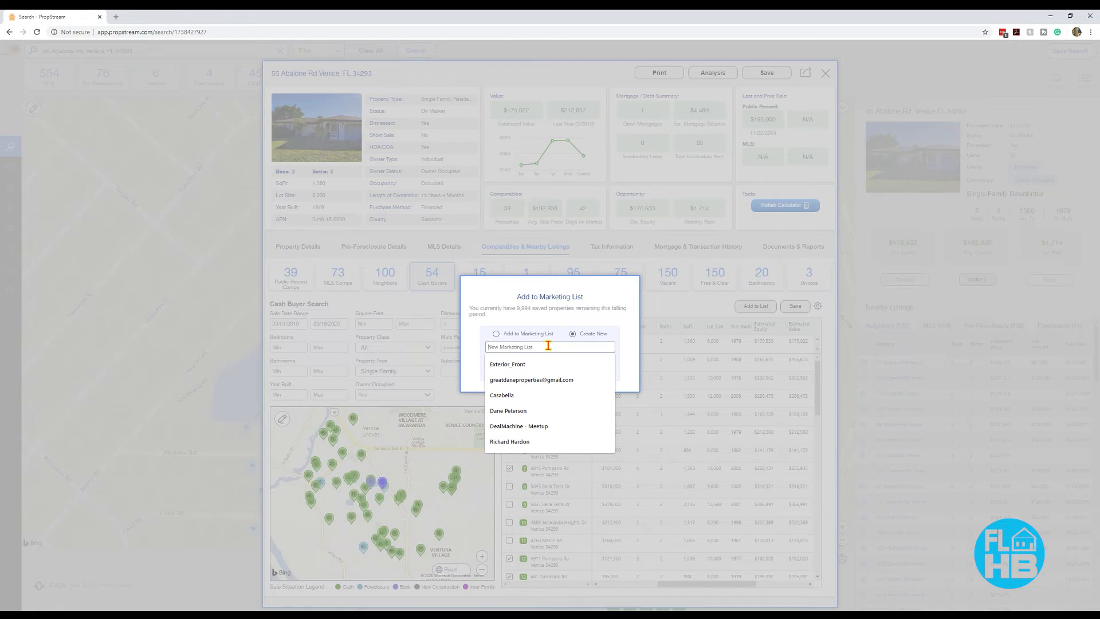
{"action": "type", "text": "5"}
{"action": "key", "text": "BackSpace"}
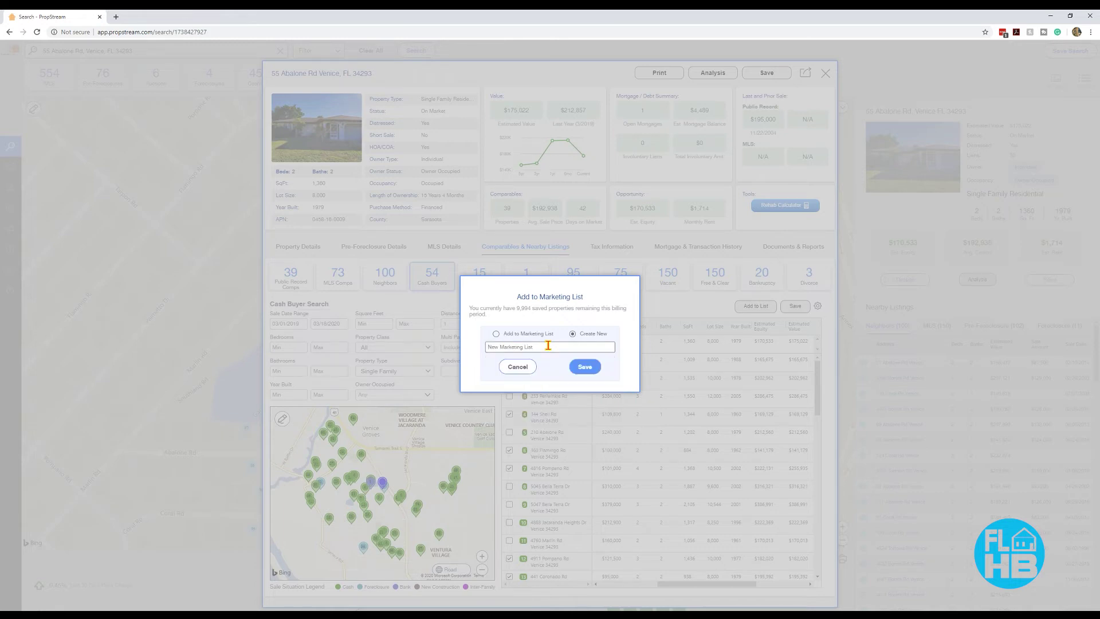
{"action": "type", "text": "55-Abalone-CASH-BUYERS"}
{"action": "left_click", "coordinate": [578, 371]}
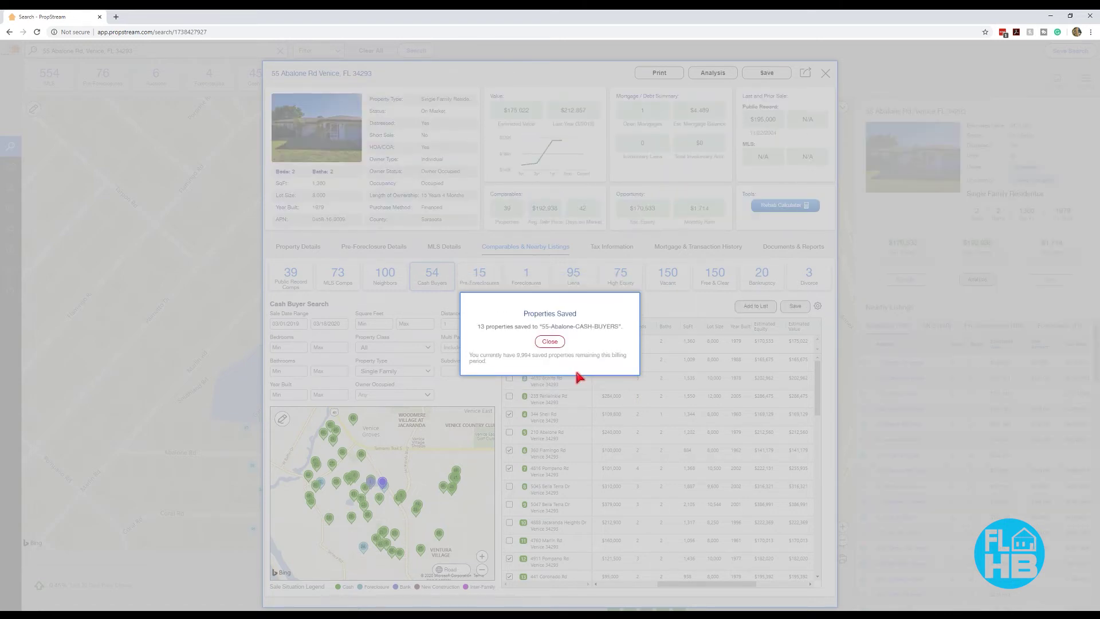
{"action": "left_click", "coordinate": [551, 341]}
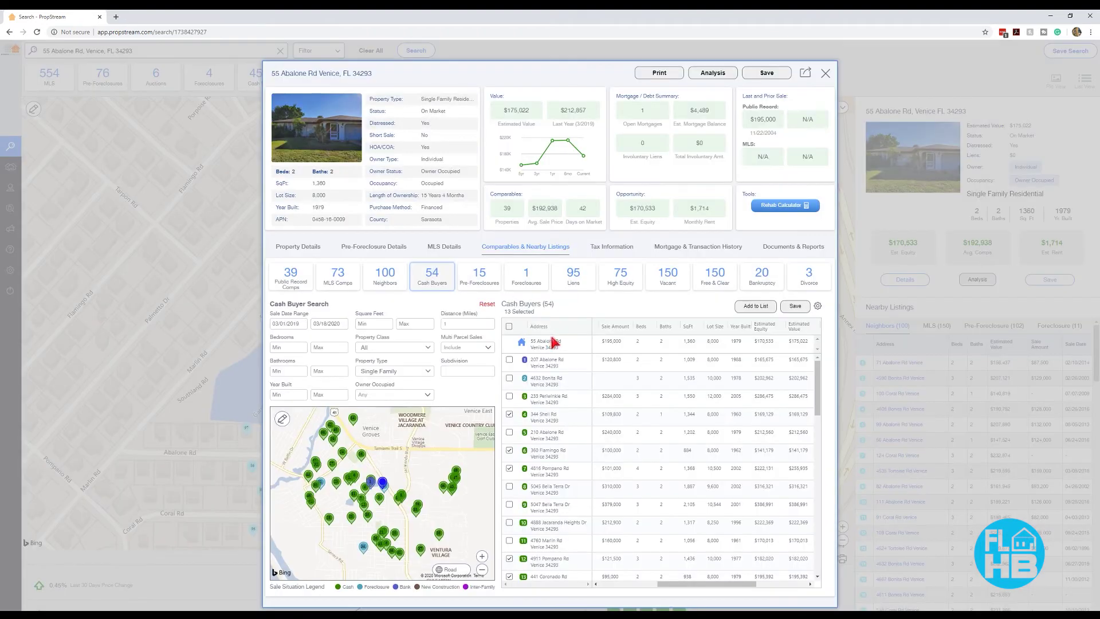
{"action": "left_click", "coordinate": [793, 308]}
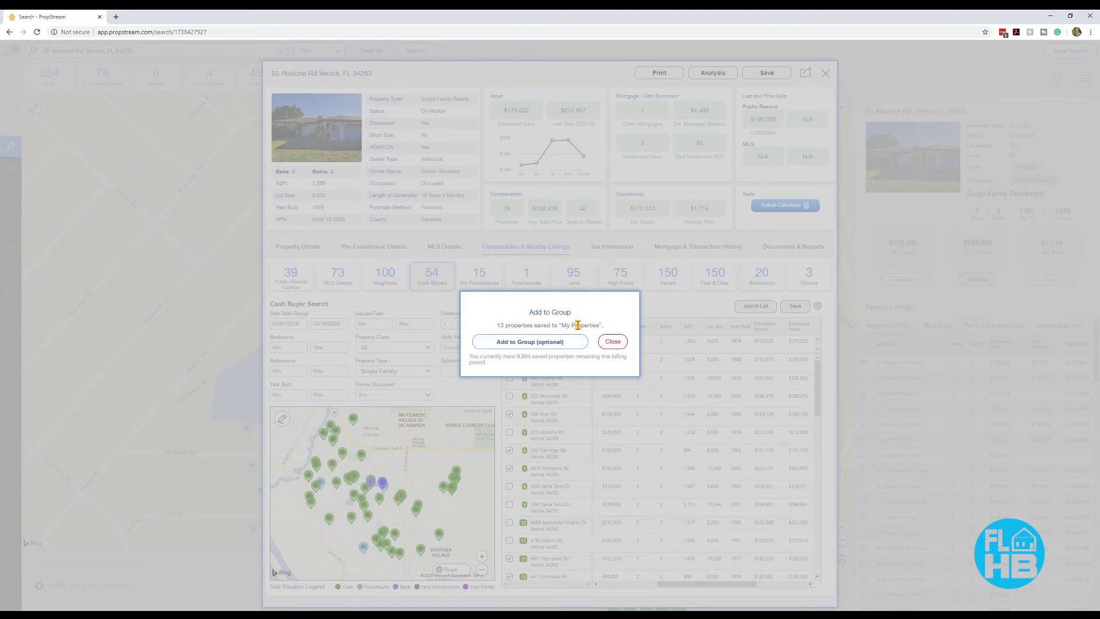
{"action": "left_click", "coordinate": [611, 343]}
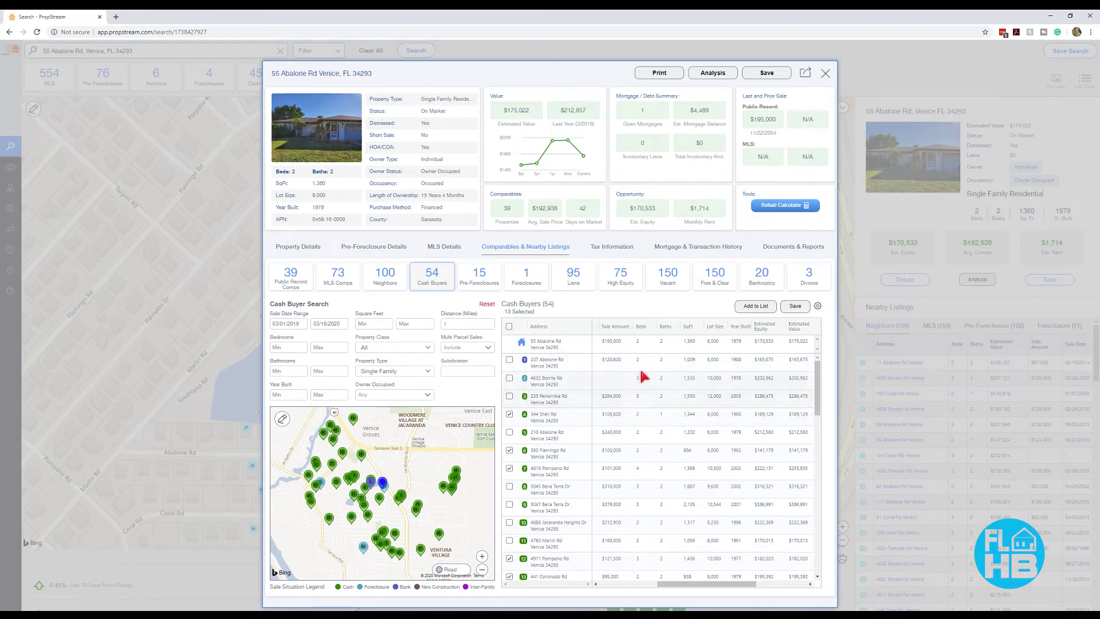
{"action": "left_click", "coordinate": [825, 74]}
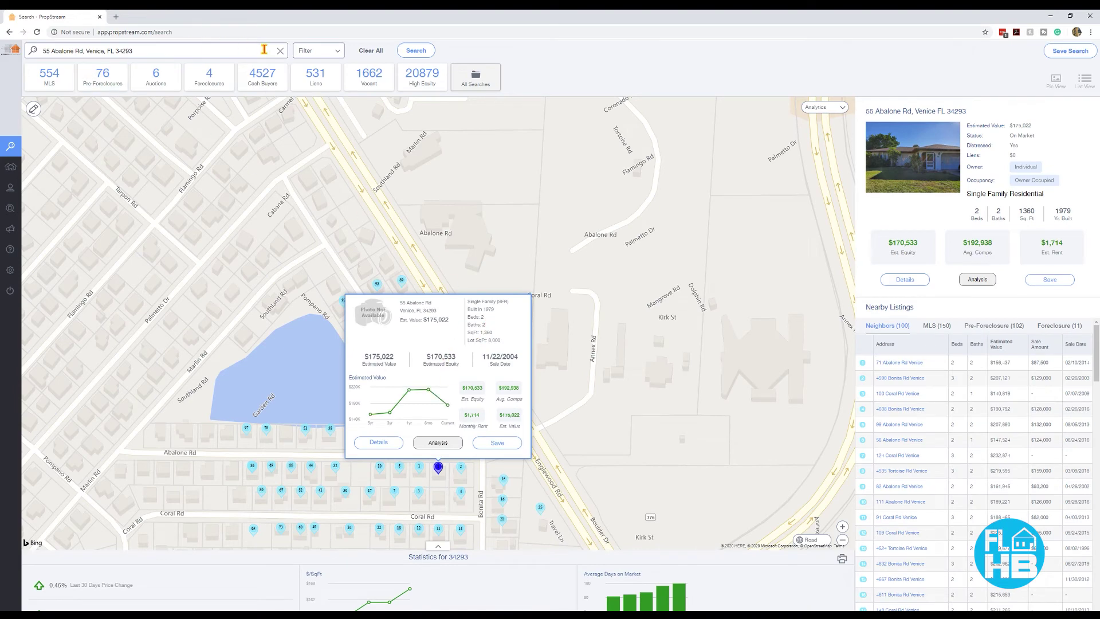
{"action": "left_click", "coordinate": [280, 50]}
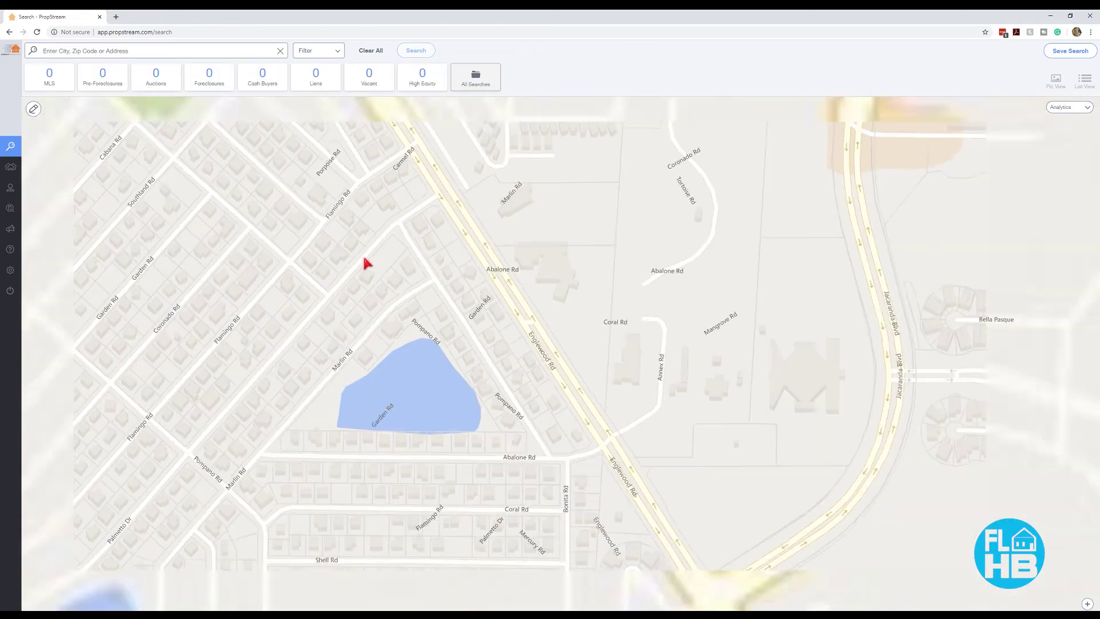
{"action": "scroll", "coordinate": [366, 263], "scroll_direction": "down", "scroll_amount": 5}
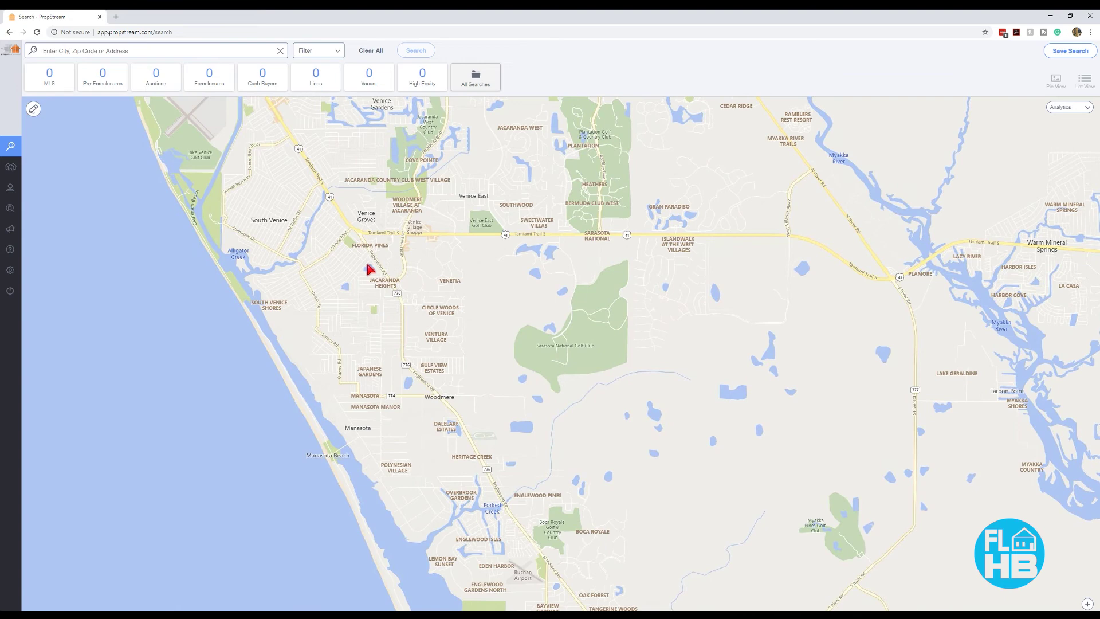
{"action": "scroll", "coordinate": [366, 270], "scroll_direction": "up", "scroll_amount": 4}
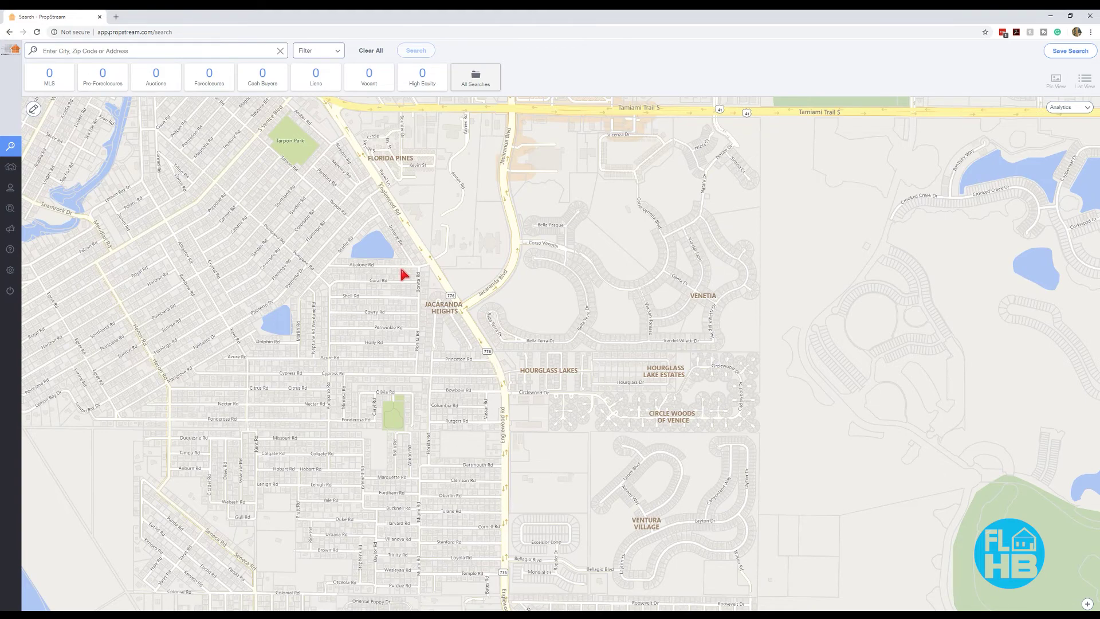
{"action": "scroll", "coordinate": [402, 274], "scroll_direction": "down", "scroll_amount": 4}
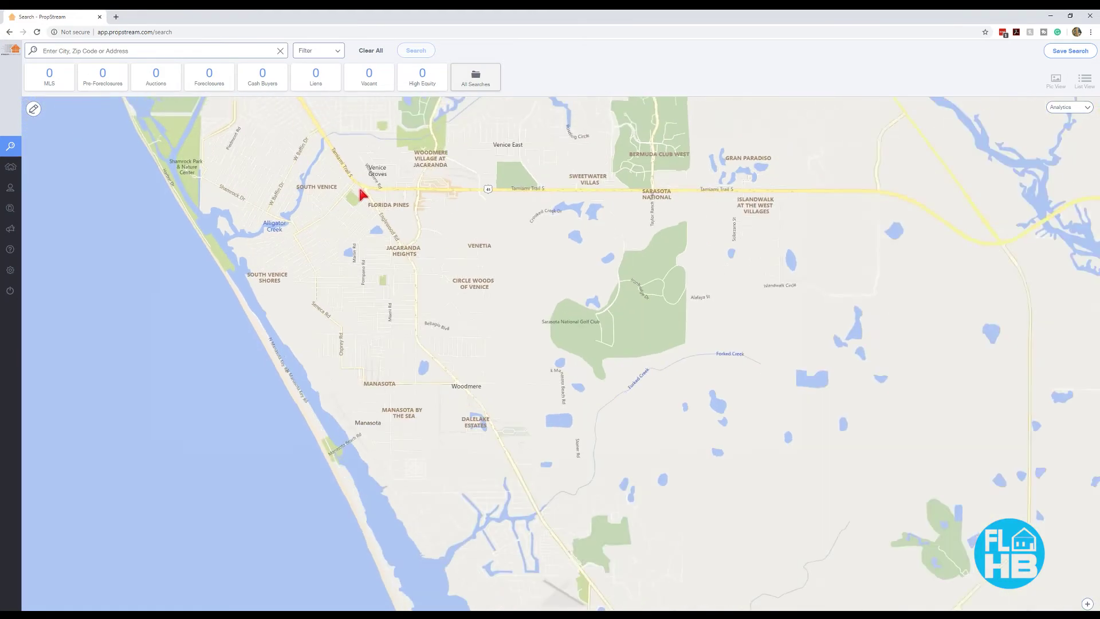
{"action": "scroll", "coordinate": [360, 195], "scroll_direction": "down", "scroll_amount": 2}
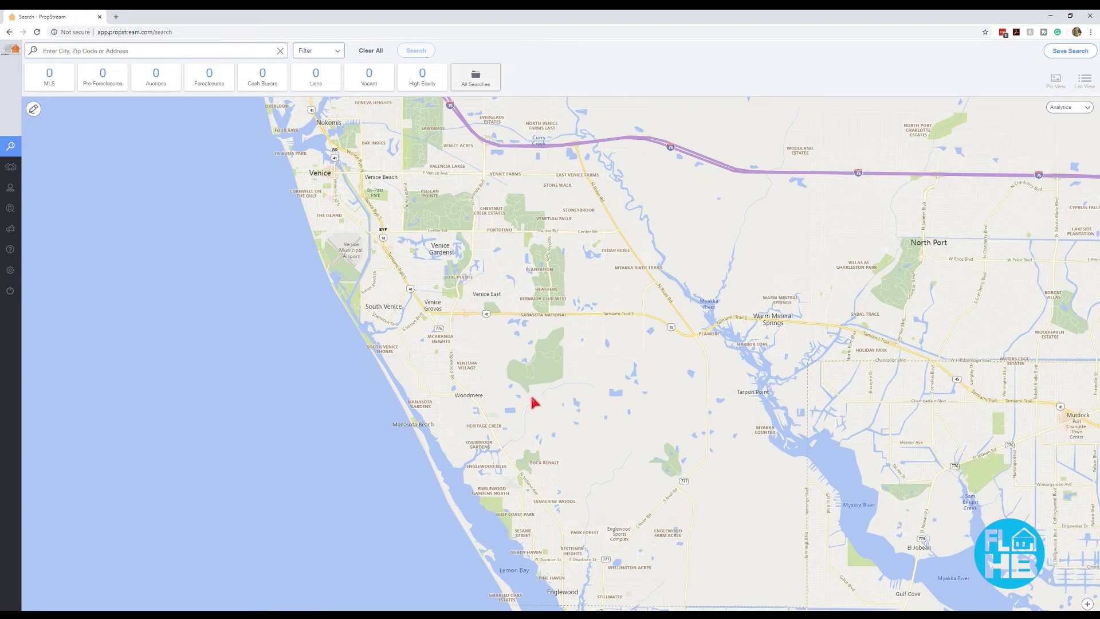
{"action": "left_click", "coordinate": [33, 108]}
Draw a five-corner area from Center Rd down to Manasota Beach and show its cash buyers.
{"action": "left_click", "coordinate": [374, 231]}
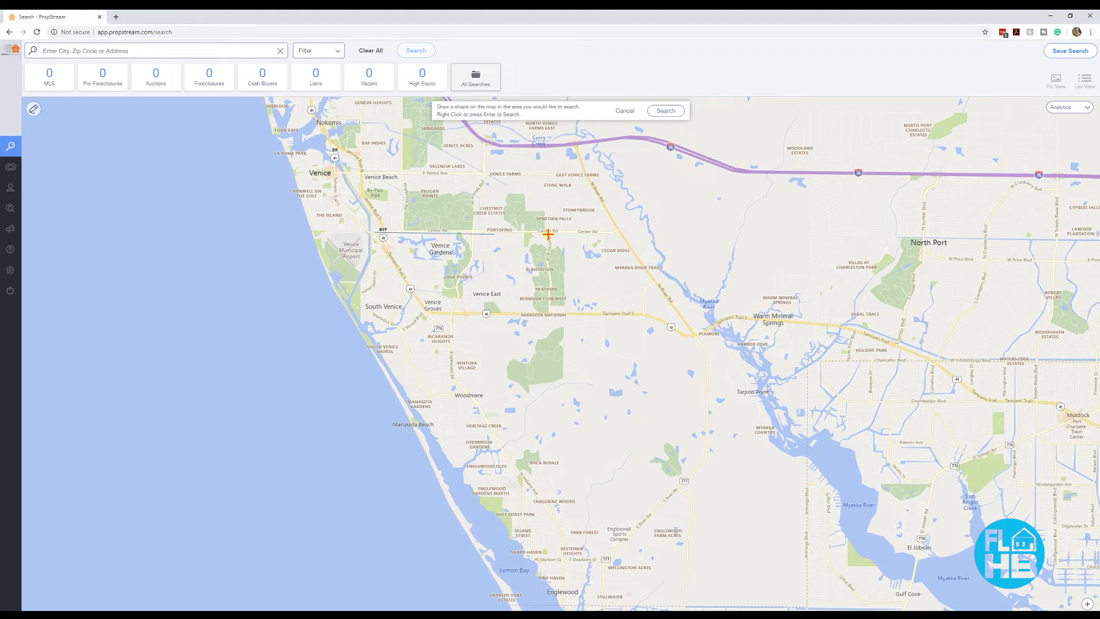
{"action": "left_click", "coordinate": [618, 231]}
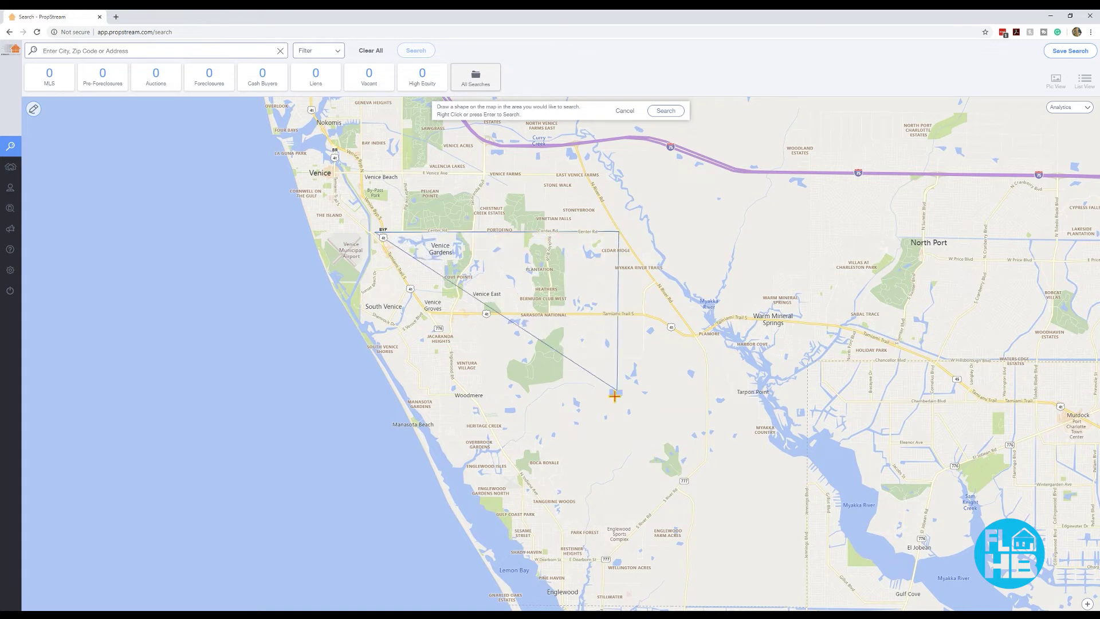
{"action": "left_click", "coordinate": [616, 414]}
{"action": "left_click", "coordinate": [425, 458]}
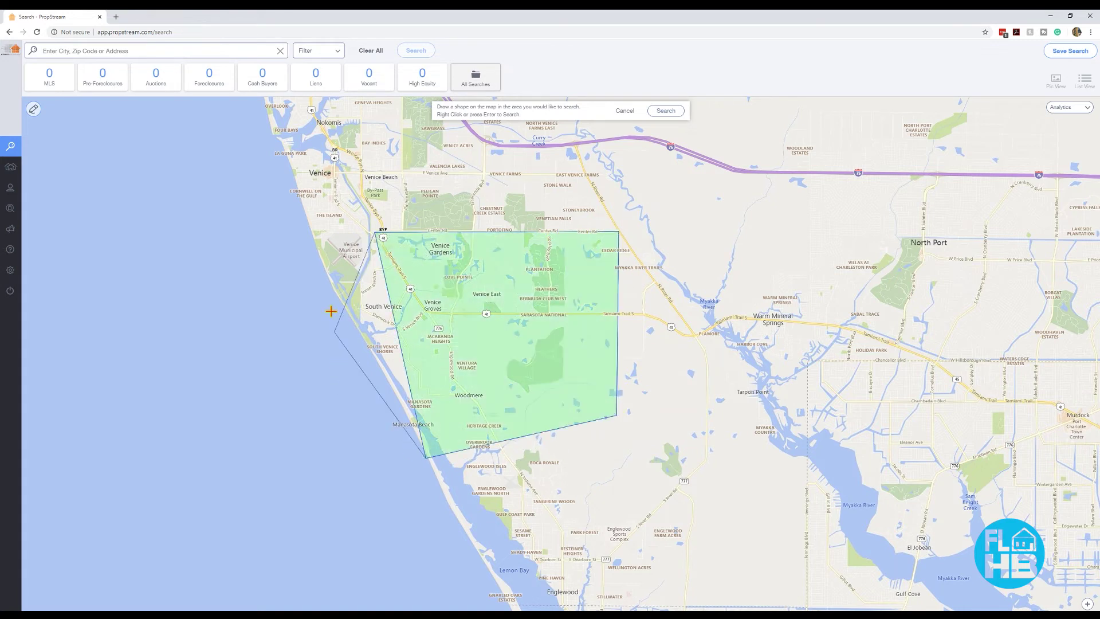
{"action": "left_click", "coordinate": [323, 269]}
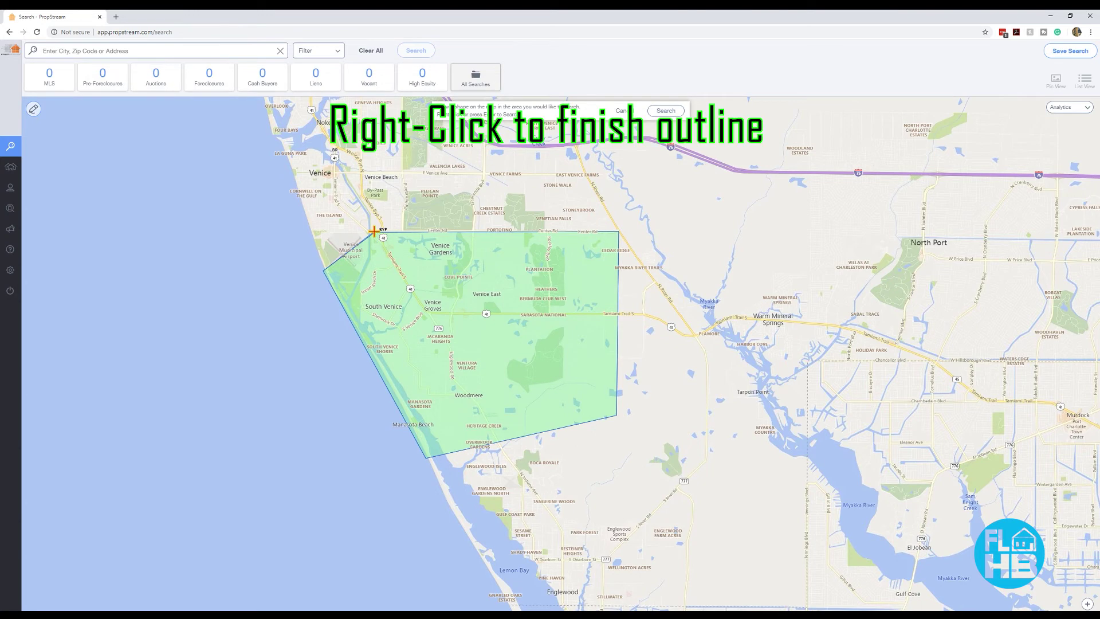
{"action": "right_click", "coordinate": [374, 232]}
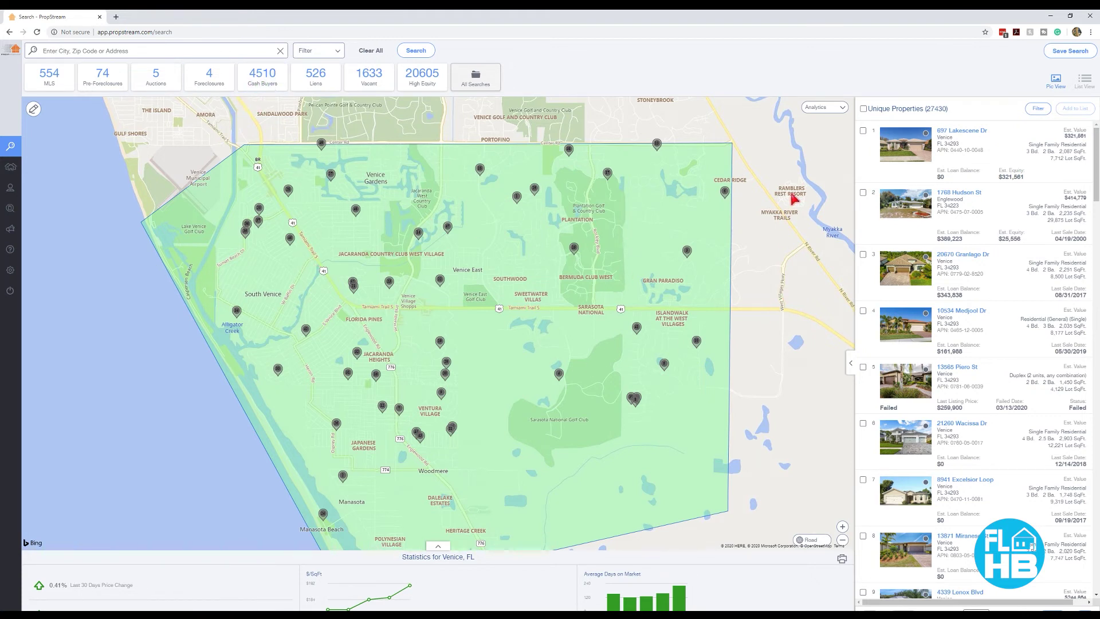
{"action": "left_click", "coordinate": [271, 83]}
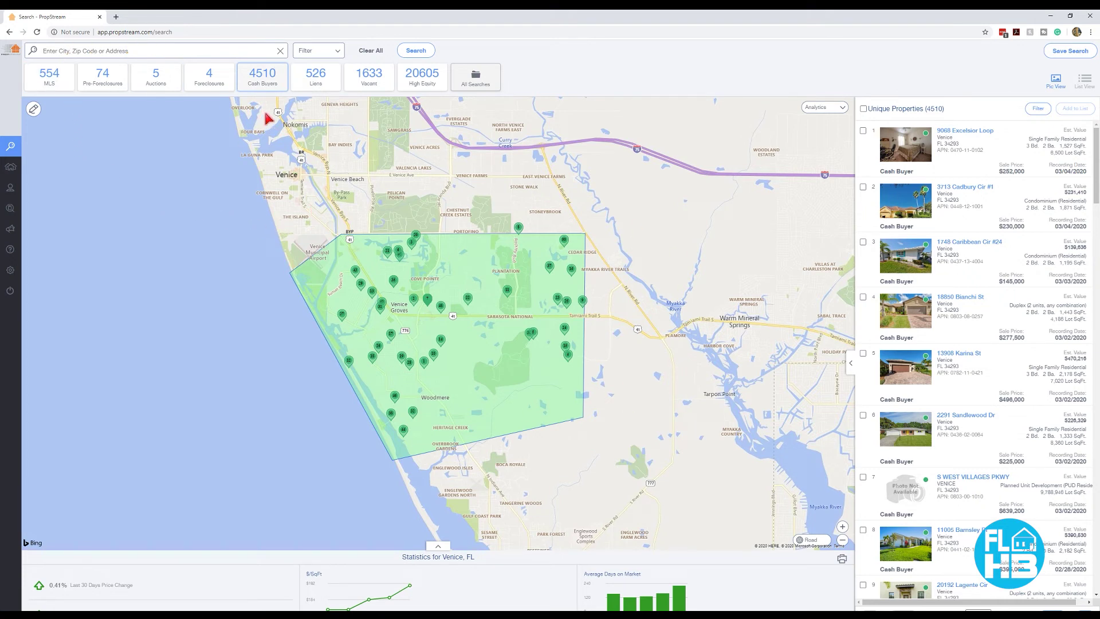
Filter property types to Single Family, Multi-Family 2-4 and Multi-Family 5+, leaving 2,649 cash buyers.
{"action": "left_click", "coordinate": [342, 52]}
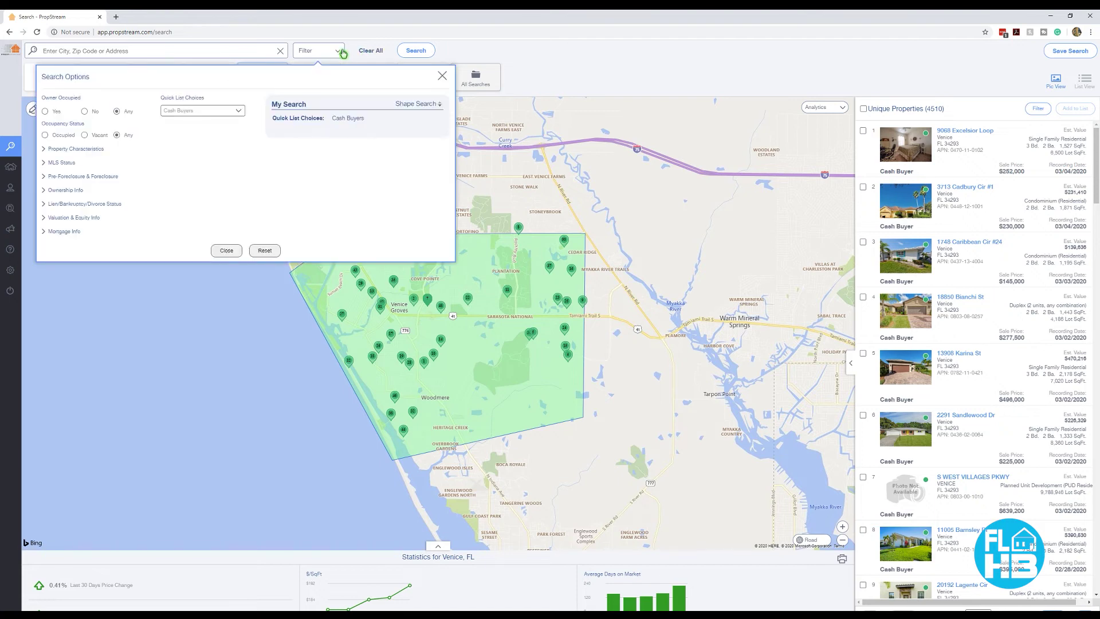
{"action": "left_click", "coordinate": [63, 150]}
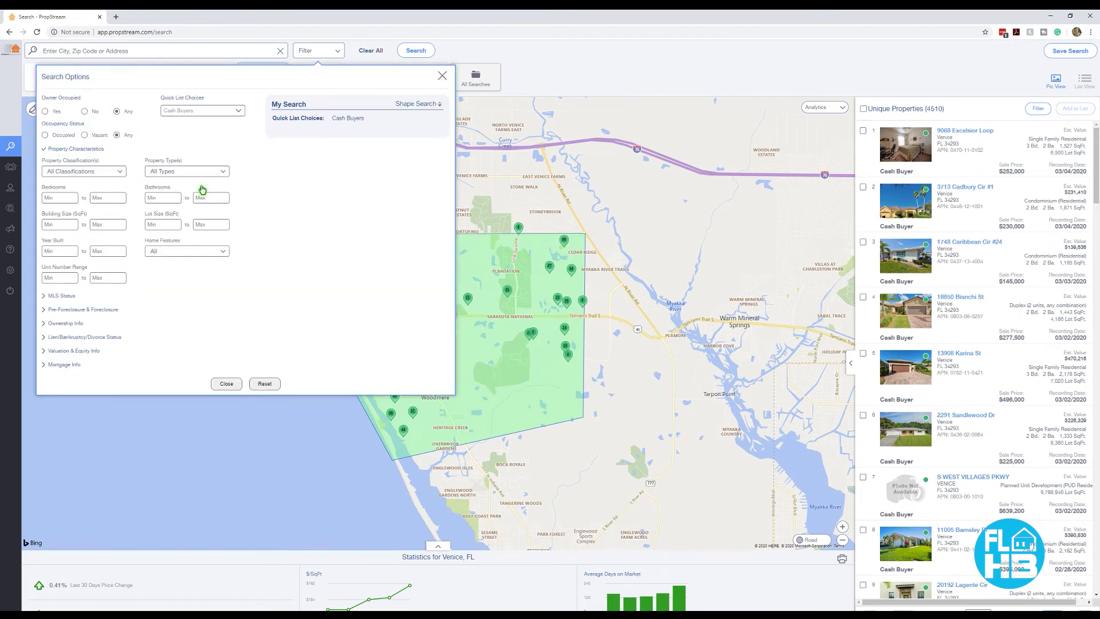
{"action": "left_click", "coordinate": [221, 174]}
{"action": "left_click", "coordinate": [109, 202]}
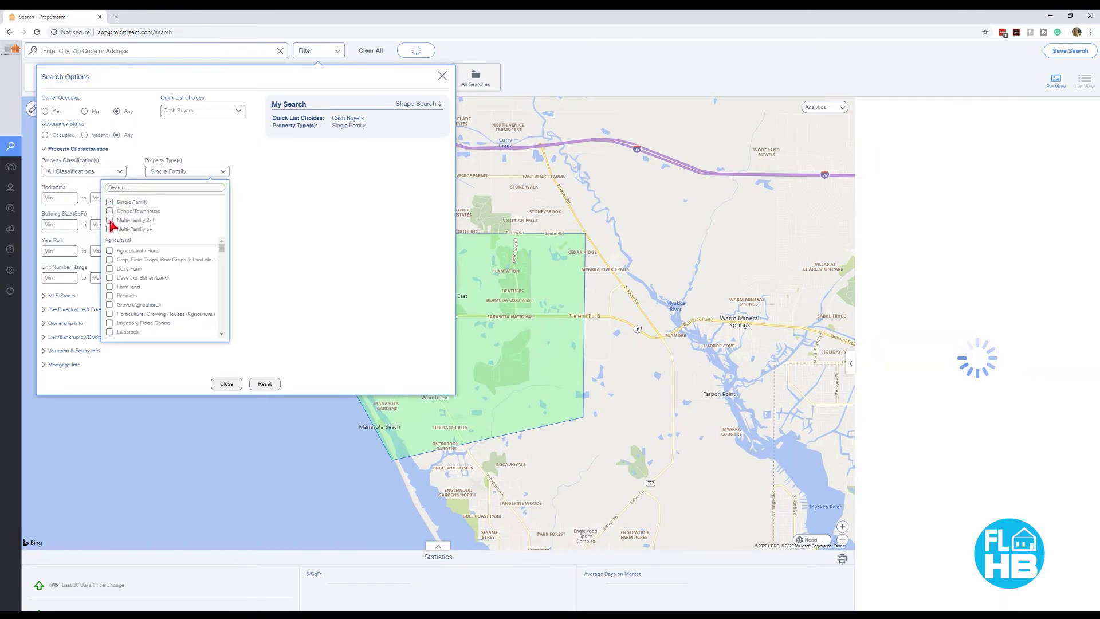
{"action": "left_click", "coordinate": [109, 220]}
{"action": "left_click", "coordinate": [110, 229]}
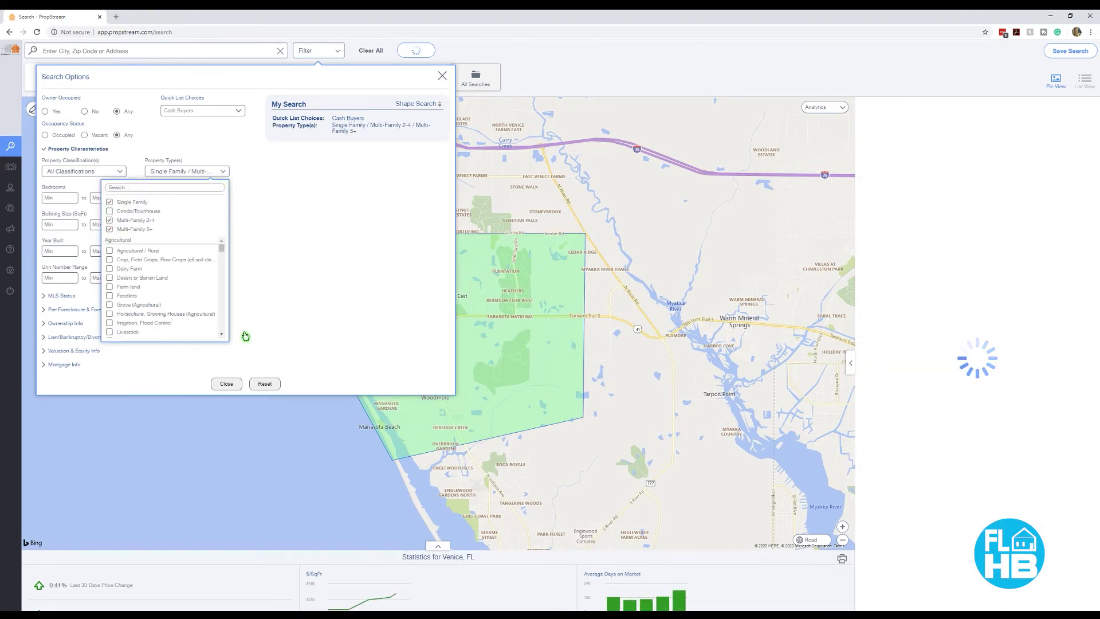
{"action": "left_click", "coordinate": [293, 303]}
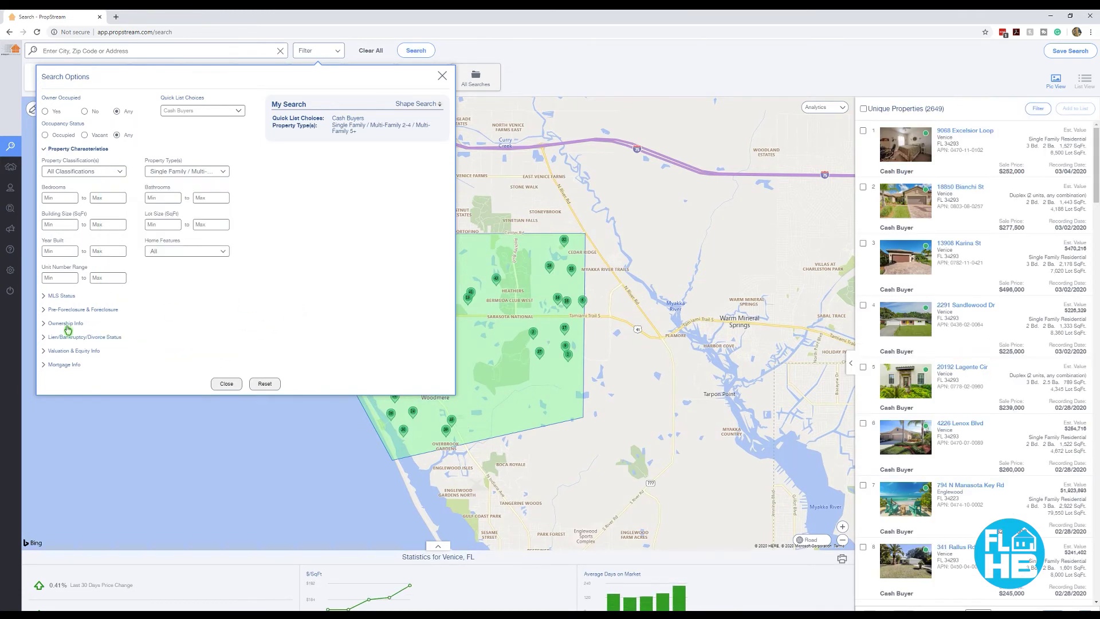
{"action": "left_click", "coordinate": [67, 150]}
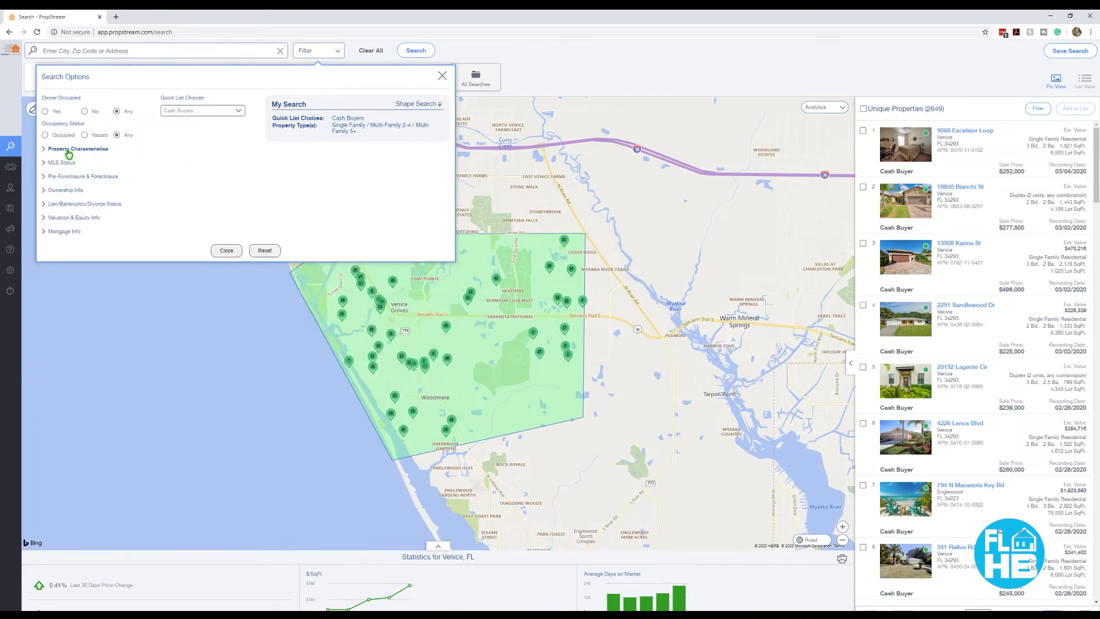
Set the Last Sale Date start in the ownership filters to 03/01/19.
{"action": "left_click", "coordinate": [80, 193]}
{"action": "left_click", "coordinate": [59, 240]}
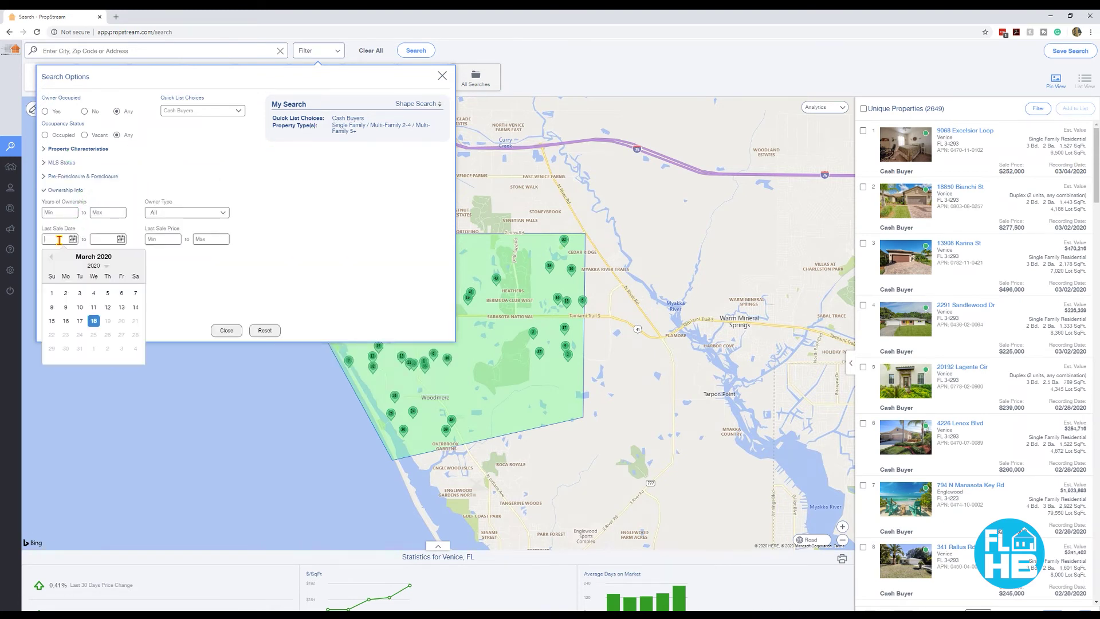
{"action": "left_click", "coordinate": [51, 259]}
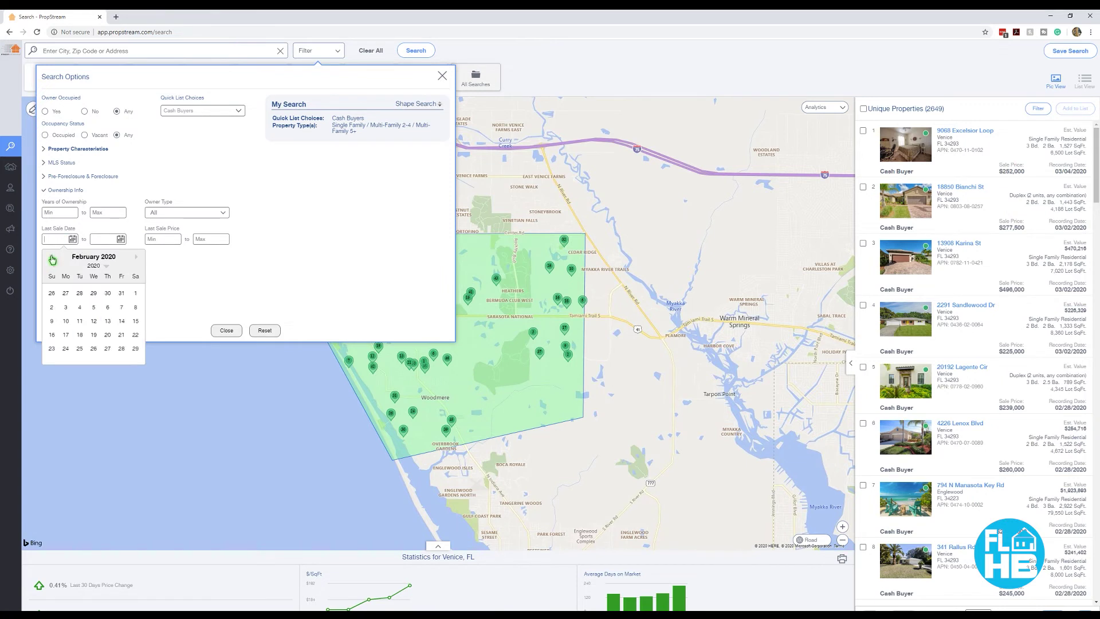
{"action": "left_click", "coordinate": [52, 259]}
{"action": "left_click", "coordinate": [52, 259]}
{"action": "left_click", "coordinate": [52, 259]}
{"action": "left_click", "coordinate": [52, 259]}
{"action": "left_click", "coordinate": [52, 259]}
{"action": "left_click", "coordinate": [52, 259]}
{"action": "left_click", "coordinate": [52, 258]}
{"action": "left_click", "coordinate": [51, 259]}
{"action": "left_click", "coordinate": [52, 260]}
{"action": "left_click", "coordinate": [52, 261]}
{"action": "left_click", "coordinate": [52, 261]}
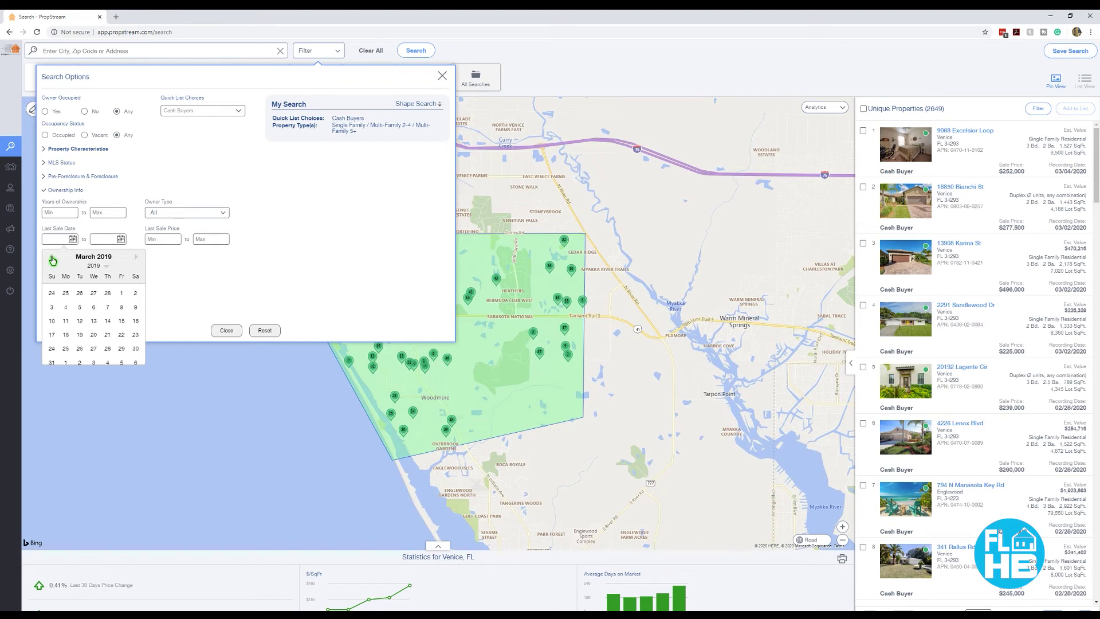
{"action": "left_click", "coordinate": [120, 293]}
Set the sale date end to 03/18/20 and cap Last Sale Price at $300,000.
{"action": "left_click", "coordinate": [113, 239]}
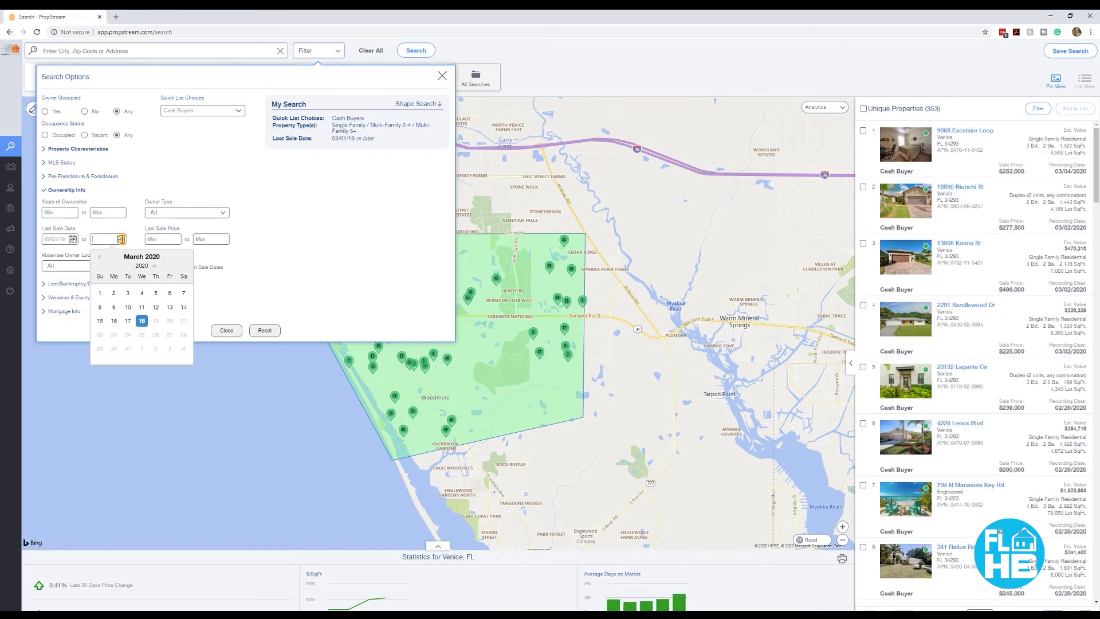
{"action": "left_click", "coordinate": [142, 320]}
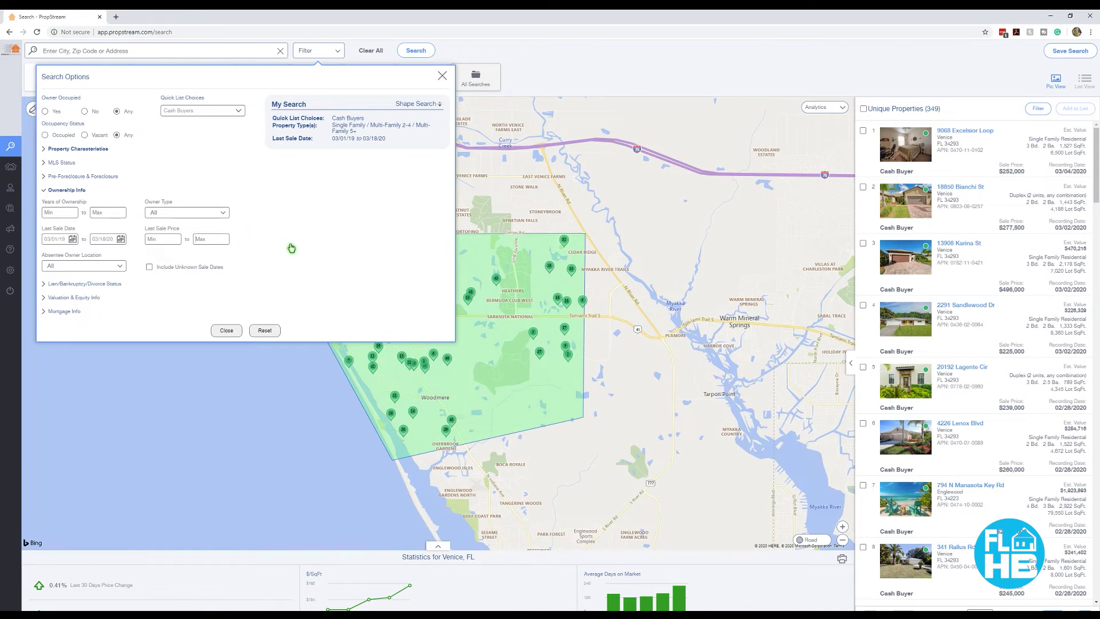
{"action": "type", "text": "300,000"}
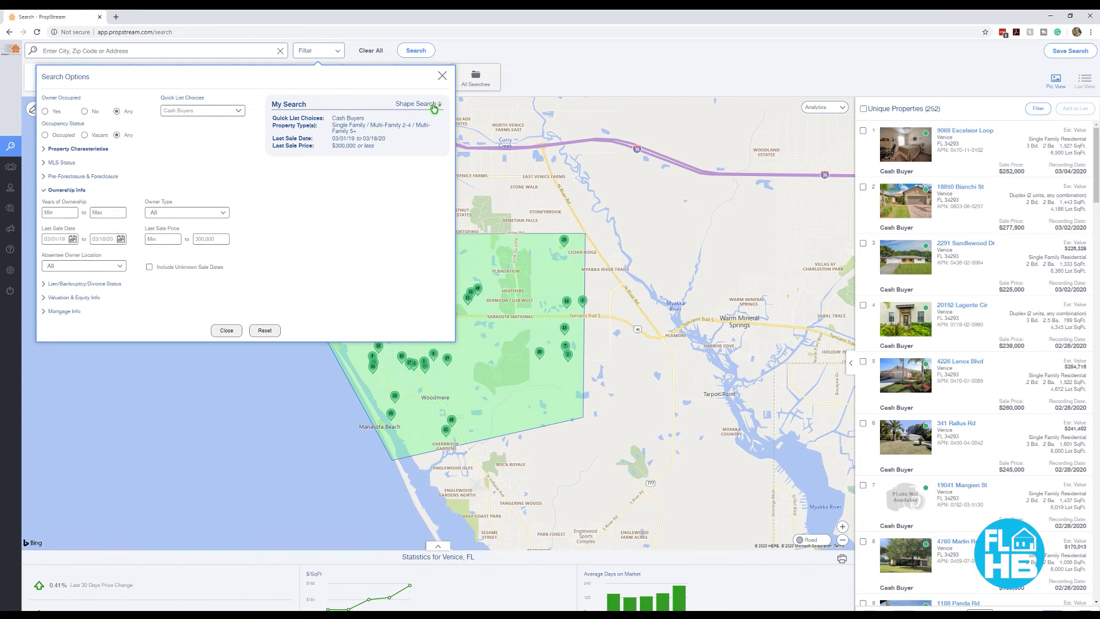
{"action": "left_click", "coordinate": [226, 331]}
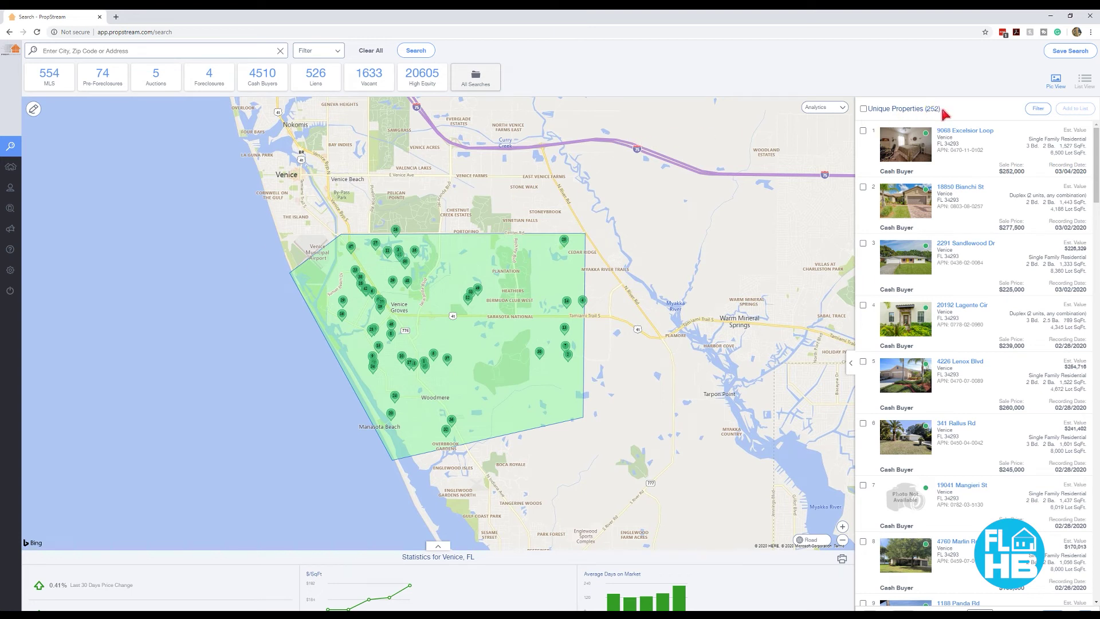
Review the 252 matching properties in Pic View, then switch to the List View table.
{"action": "triple_click", "coordinate": [869, 112]}
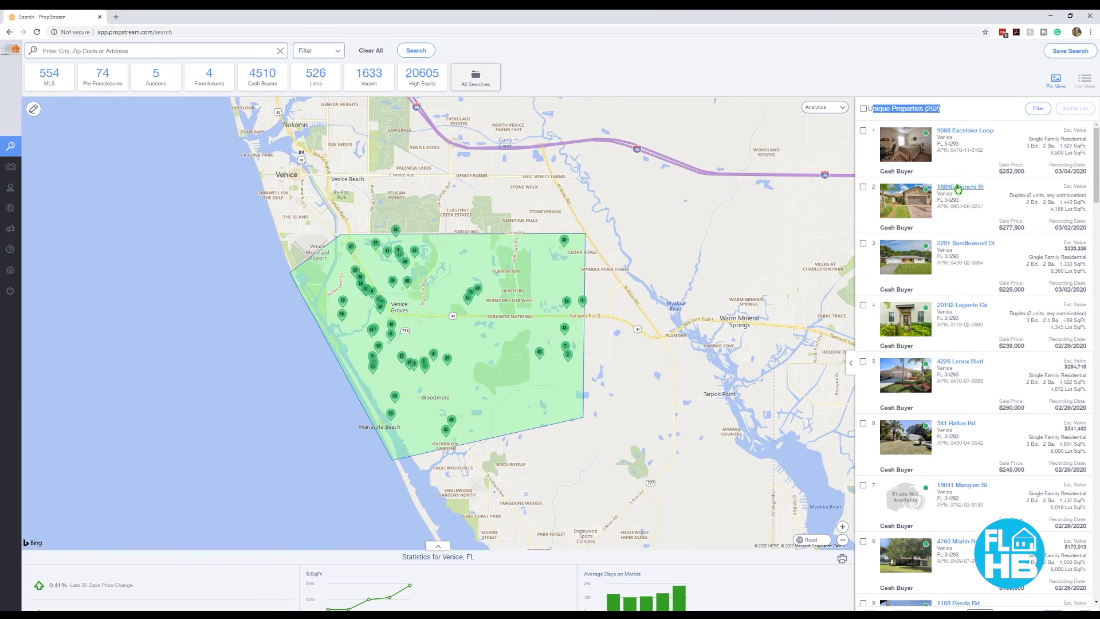
{"action": "scroll", "coordinate": [965, 179], "scroll_direction": "down", "scroll_amount": 10}
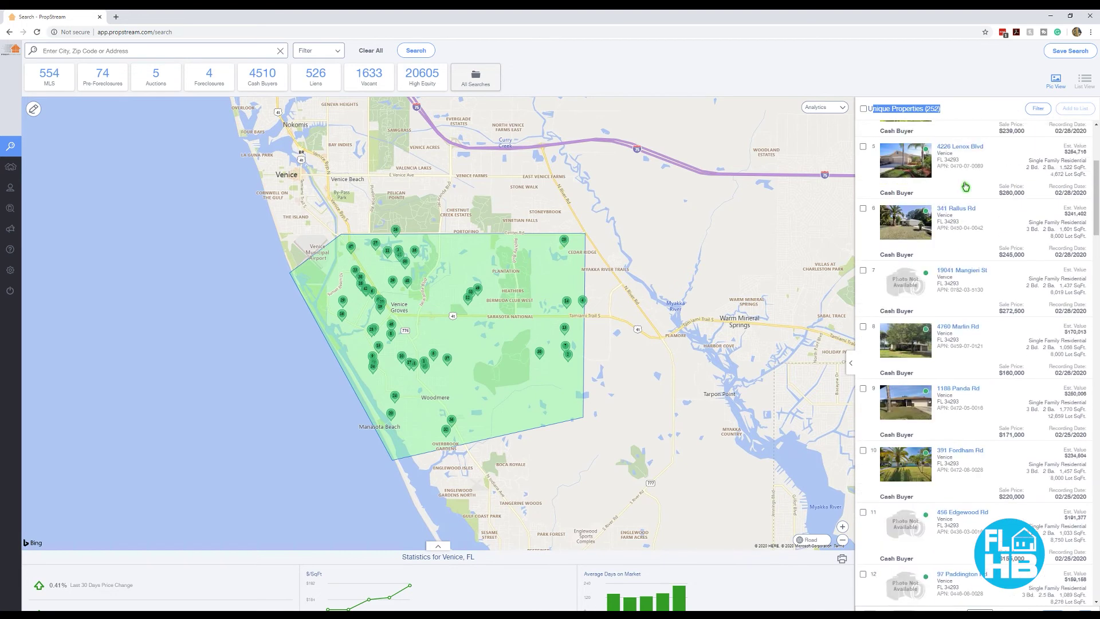
{"action": "scroll", "coordinate": [955, 253], "scroll_direction": "down", "scroll_amount": 2}
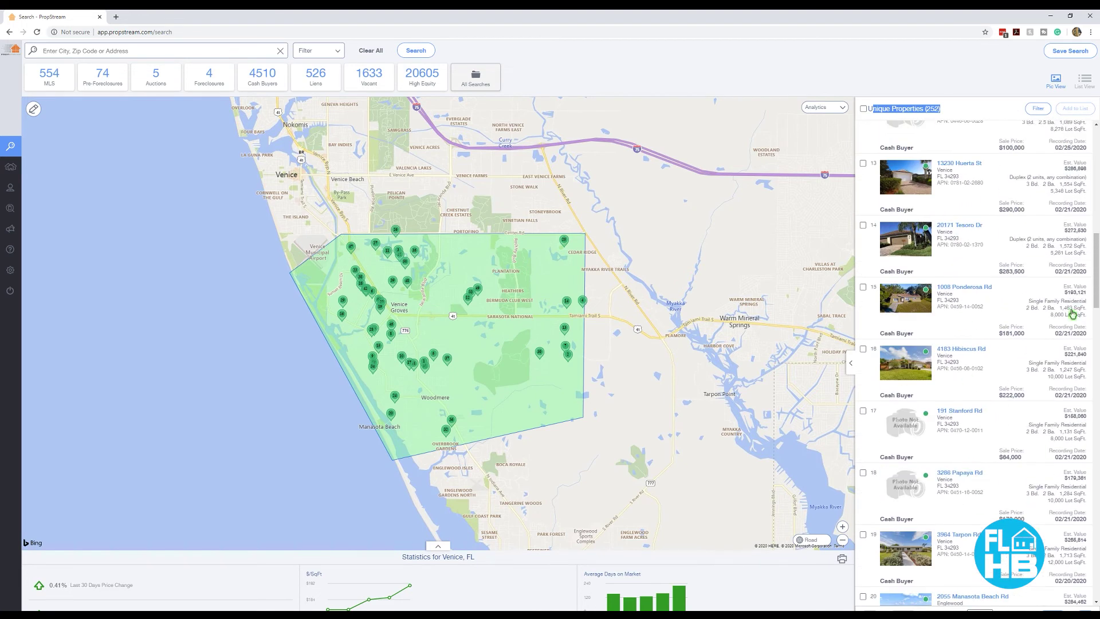
{"action": "scroll", "coordinate": [1085, 291], "scroll_direction": "down", "scroll_amount": 3}
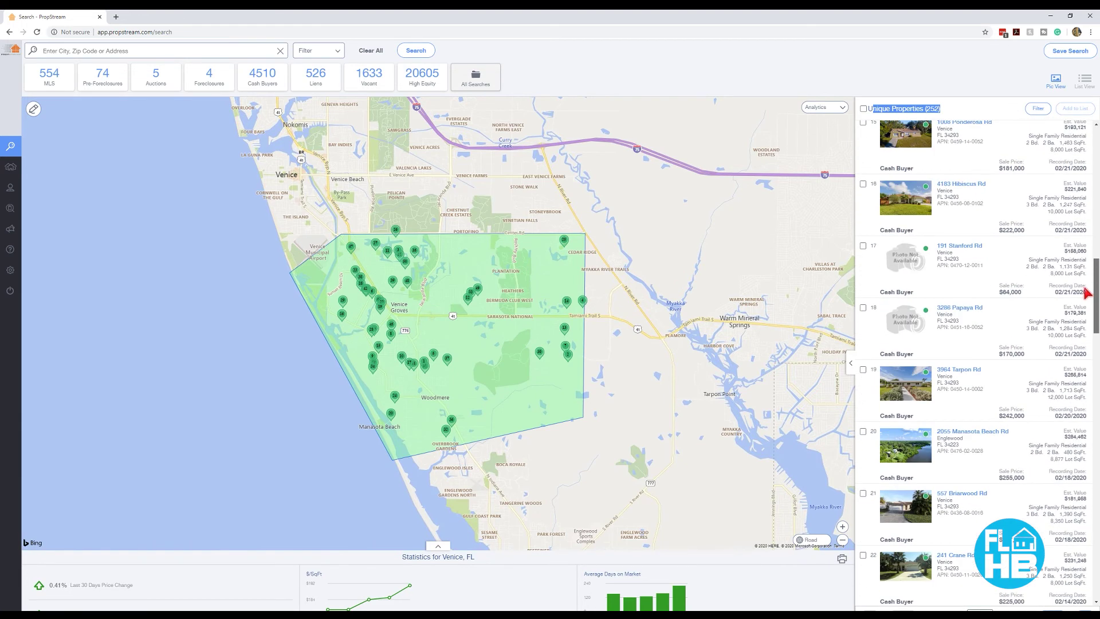
{"action": "left_click", "coordinate": [1083, 81]}
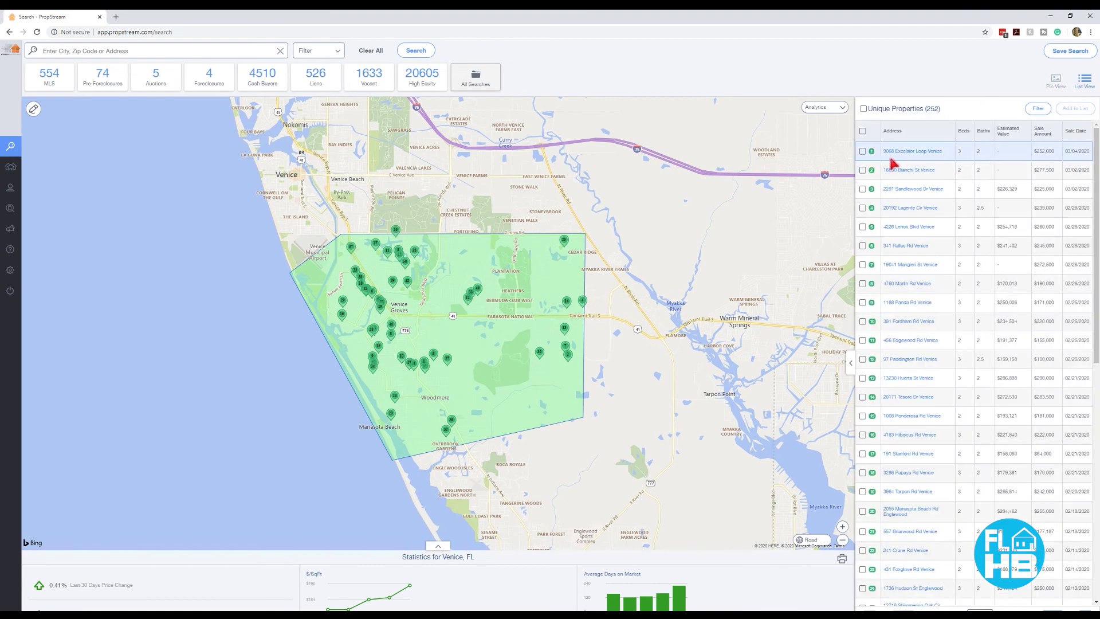
Collapse the map to see every table column, then restore it beside the table.
{"action": "scroll", "coordinate": [902, 261], "scroll_direction": "down", "scroll_amount": 8}
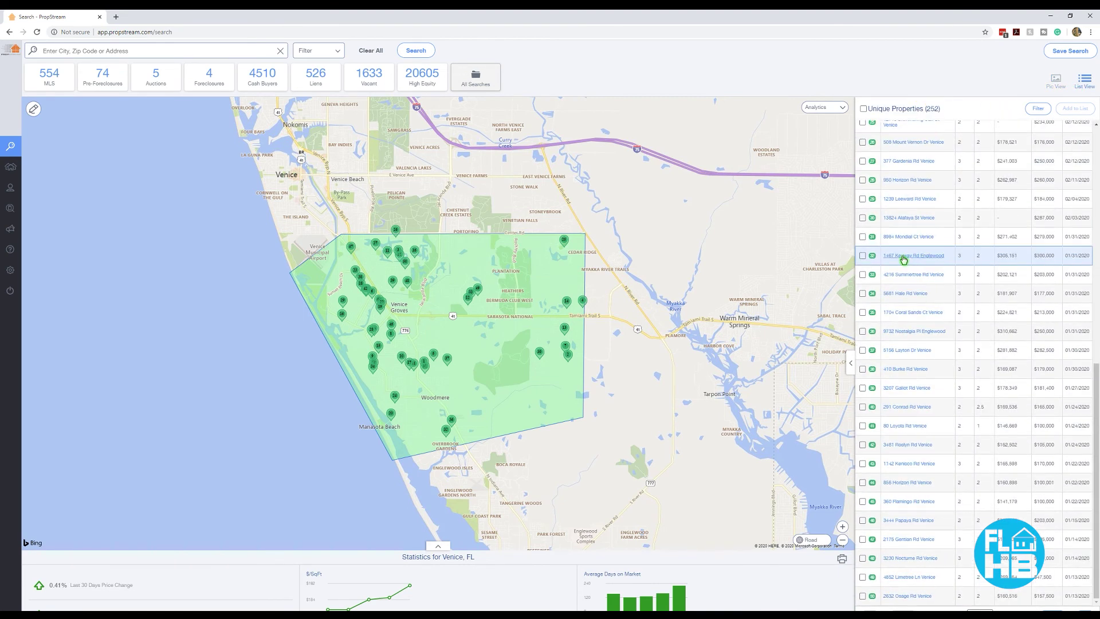
{"action": "left_click", "coordinate": [850, 363]}
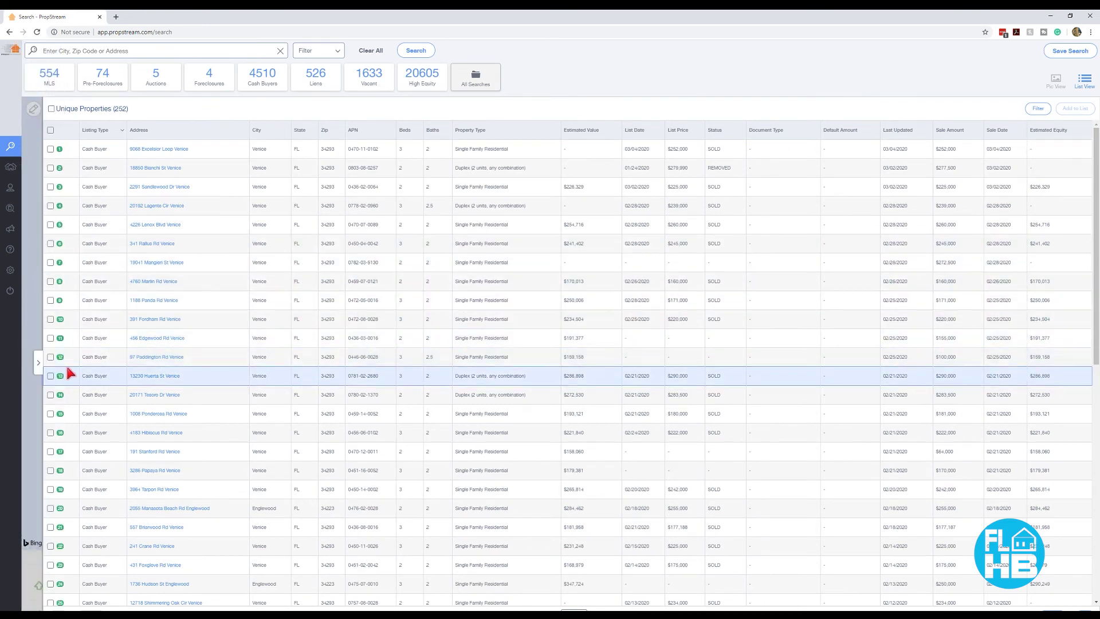
{"action": "left_click", "coordinate": [39, 364]}
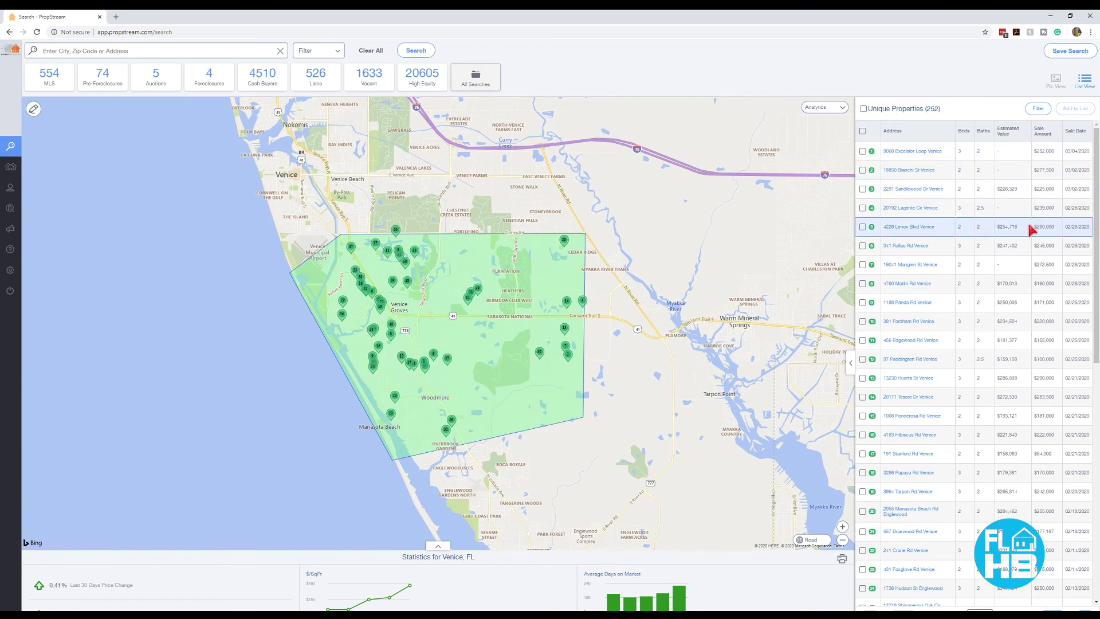
{"action": "scroll", "coordinate": [986, 231], "scroll_direction": "down", "scroll_amount": 8}
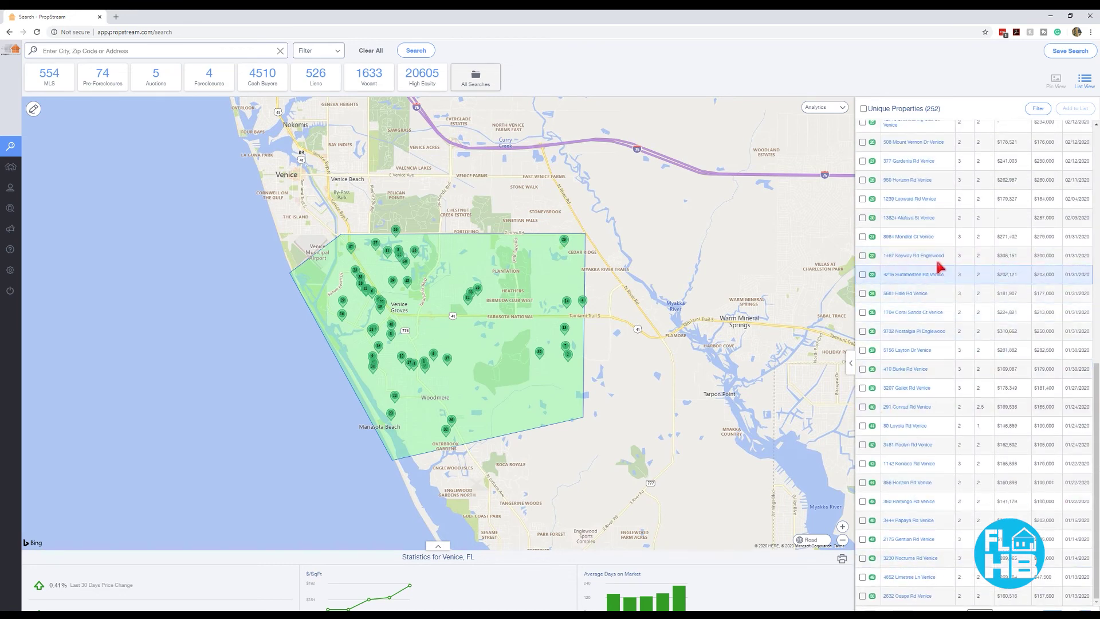
{"action": "scroll", "coordinate": [861, 343], "scroll_direction": "up", "scroll_amount": 8}
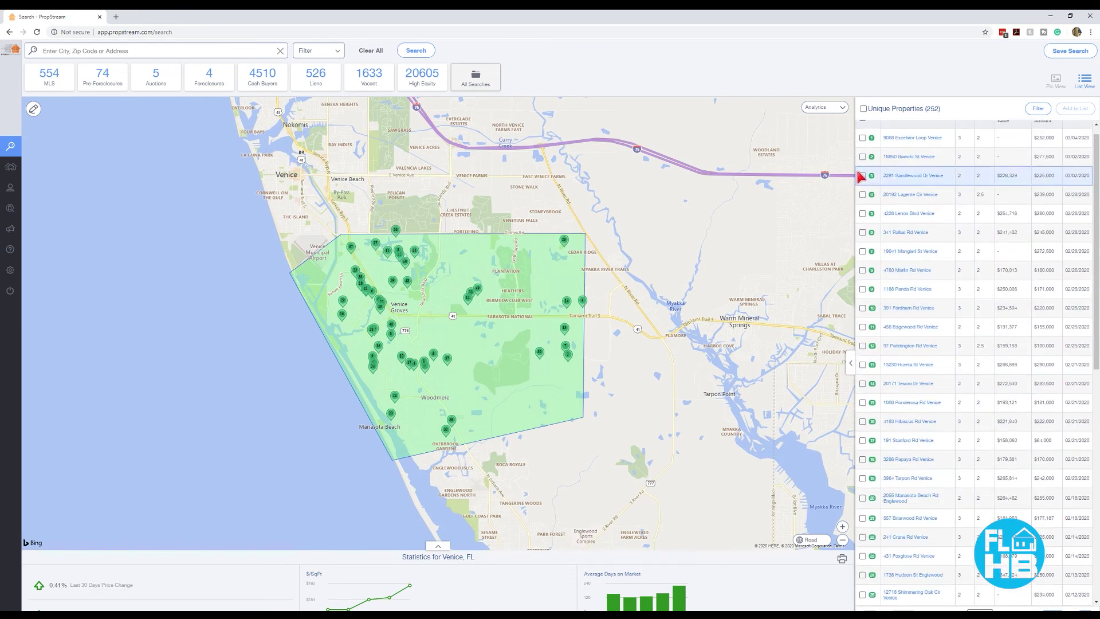
{"action": "left_click", "coordinate": [861, 137]}
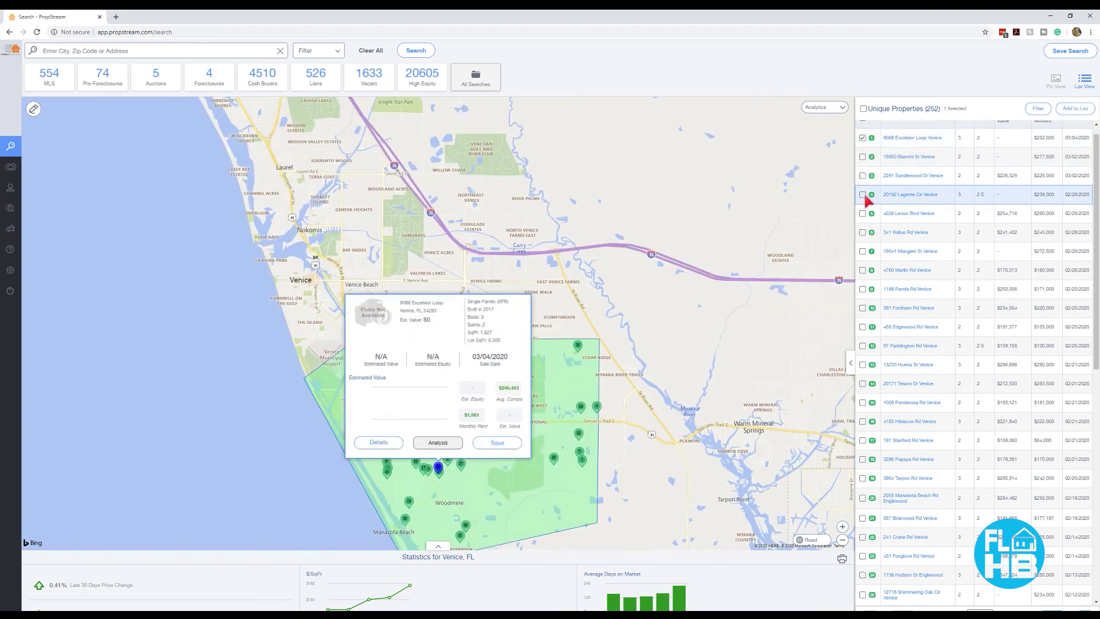
{"action": "scroll", "coordinate": [862, 372], "scroll_direction": "down", "scroll_amount": 8}
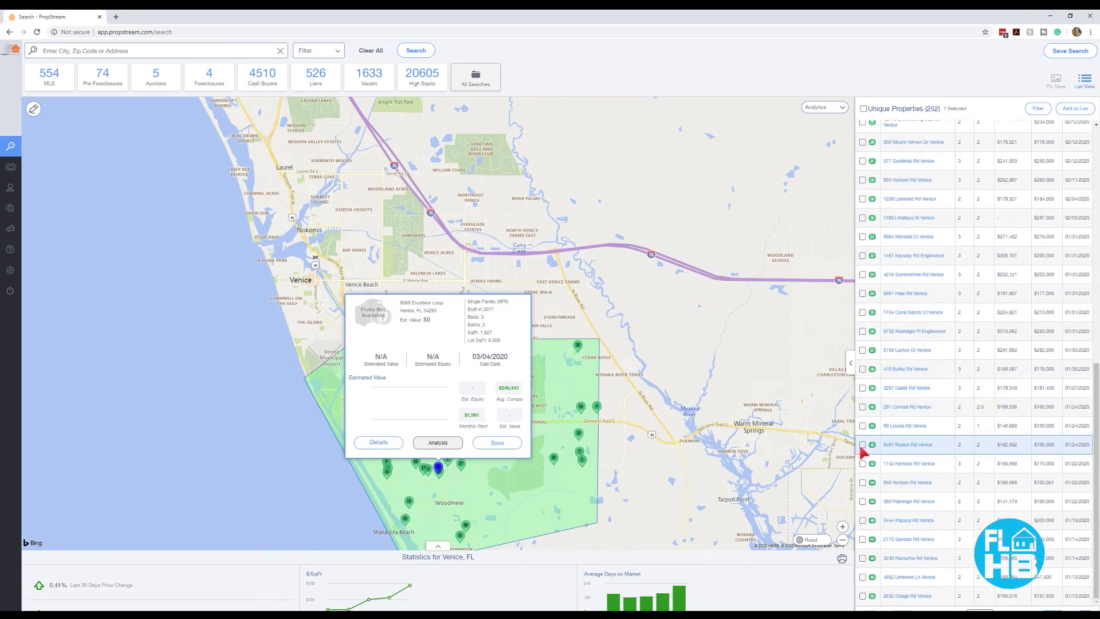
{"action": "left_click", "coordinate": [862, 539]}
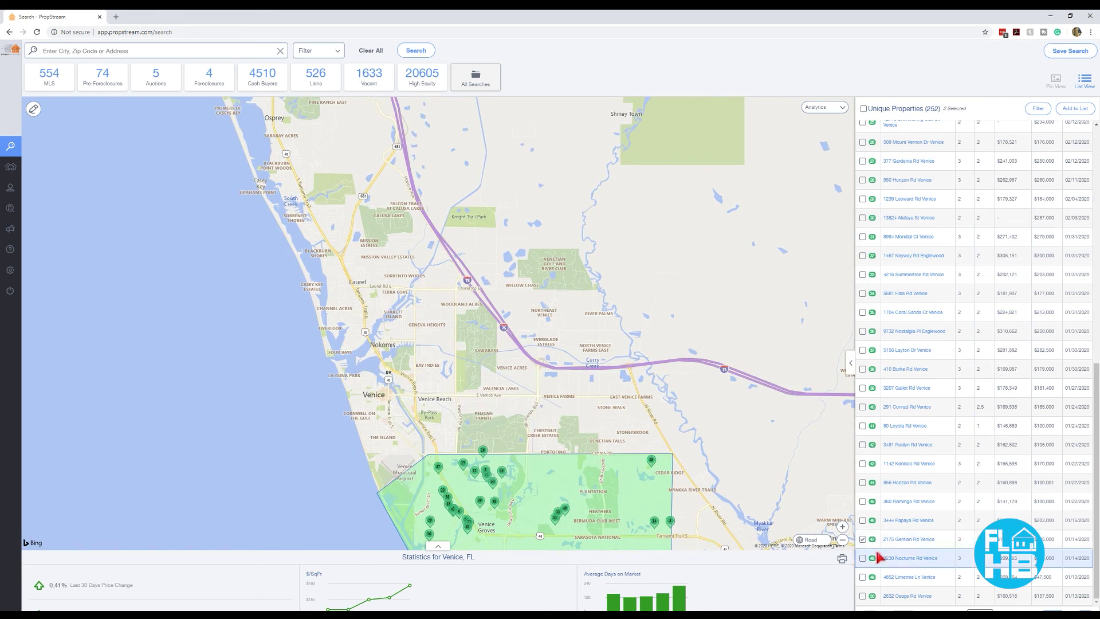
{"action": "left_click", "coordinate": [861, 293]}
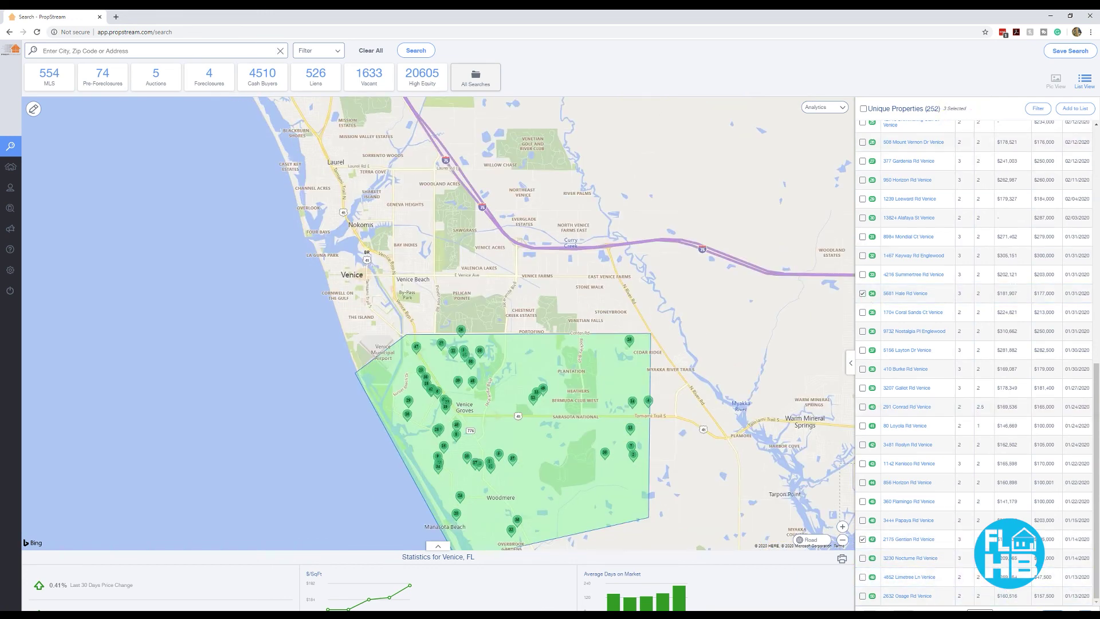
{"action": "left_click", "coordinate": [1025, 609]}
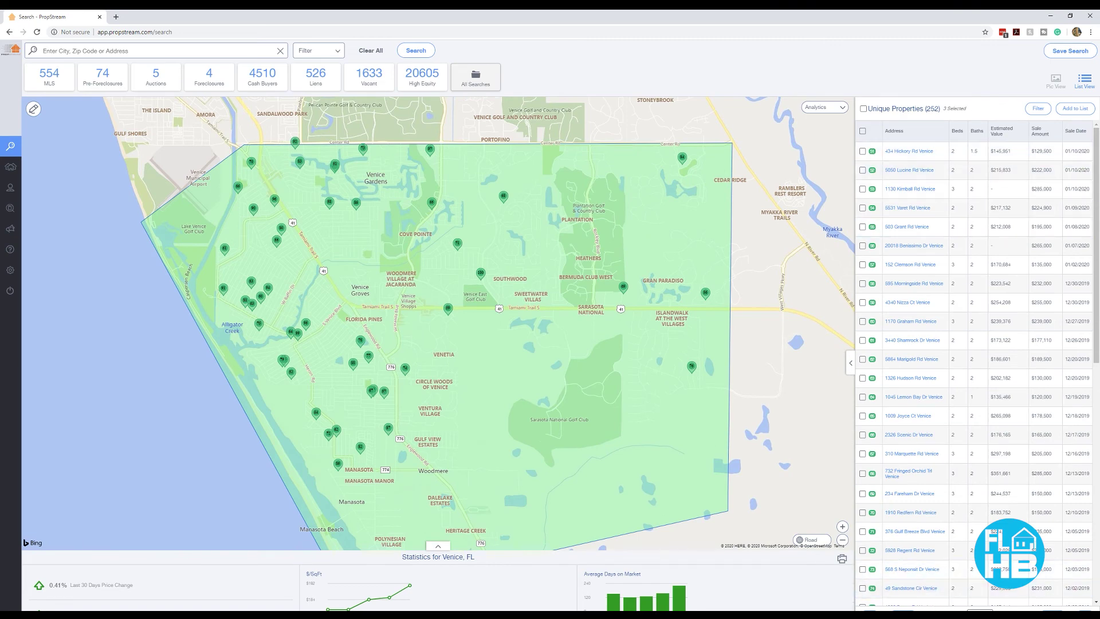
{"action": "left_click", "coordinate": [974, 608]}
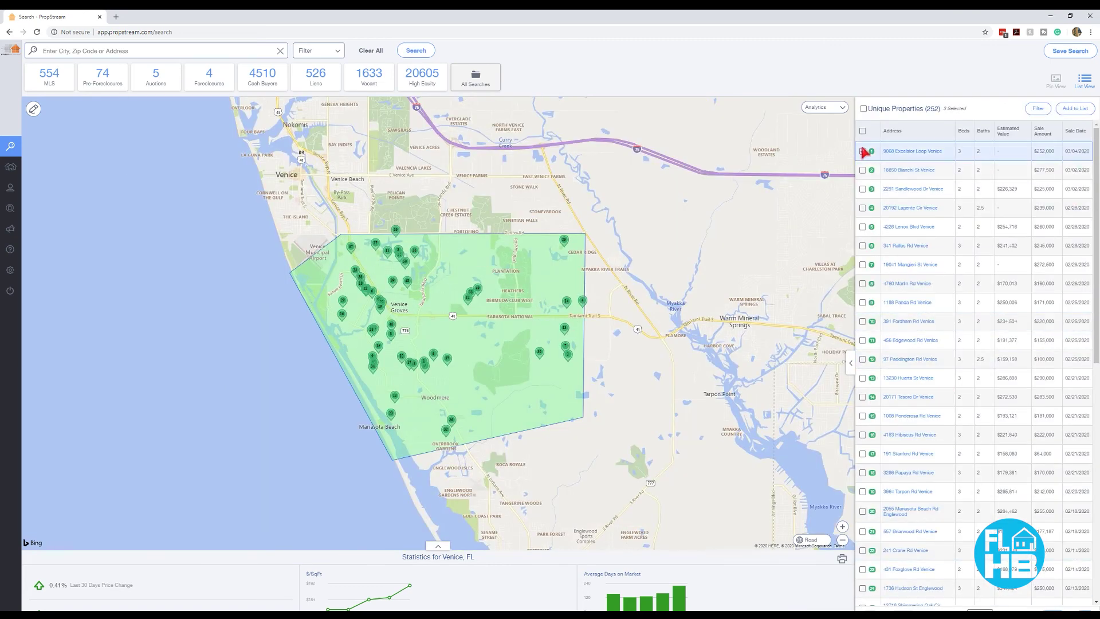
{"action": "scroll", "coordinate": [870, 458], "scroll_direction": "down", "scroll_amount": 4}
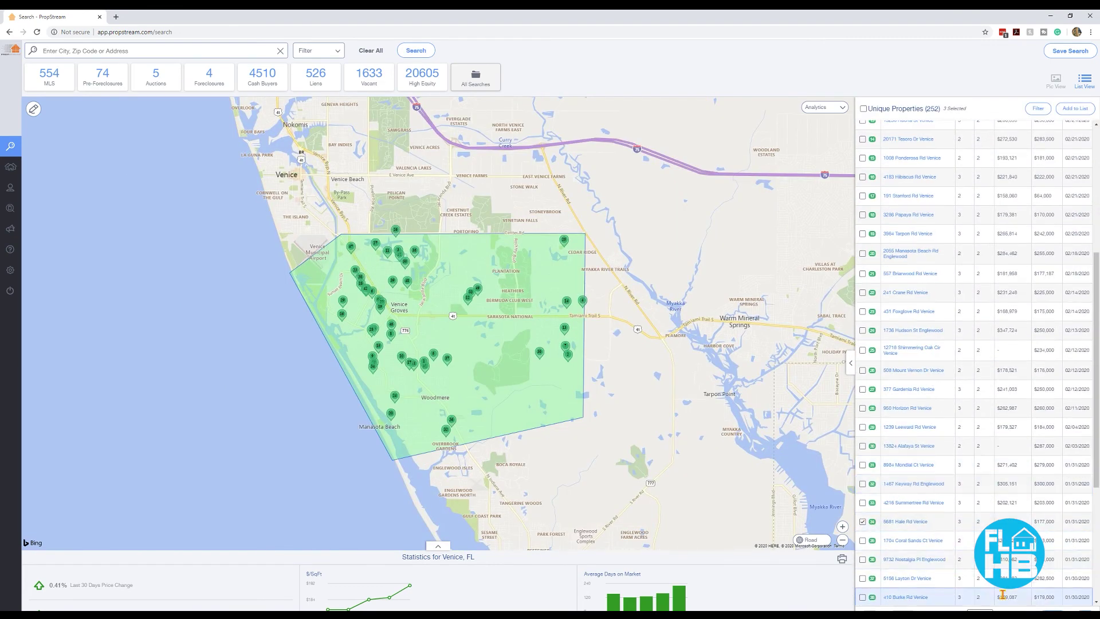
{"action": "left_click", "coordinate": [1025, 608]}
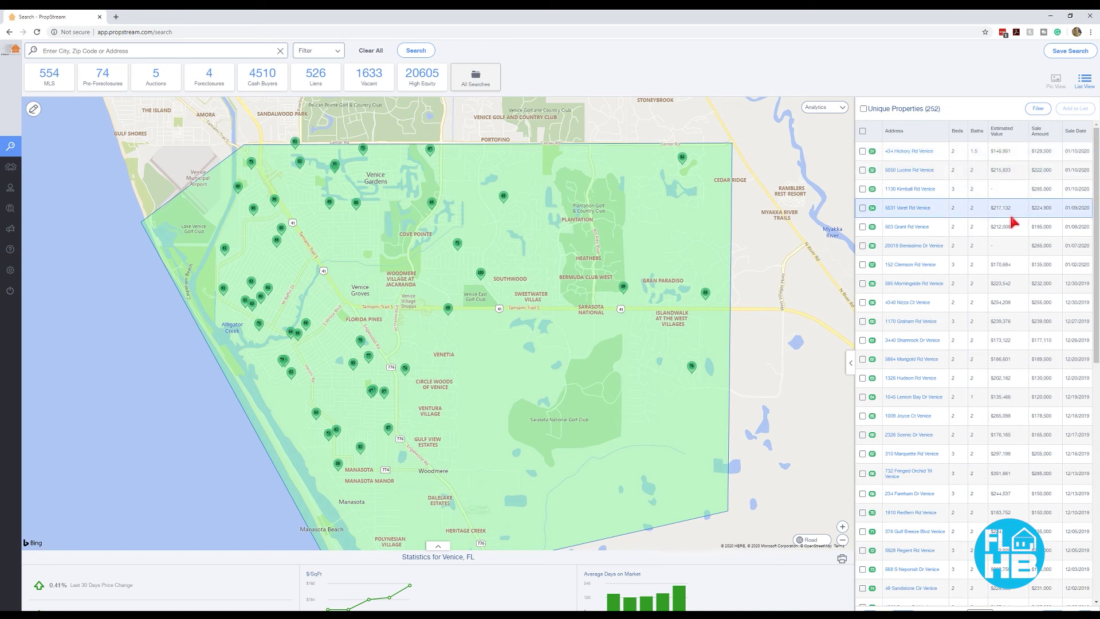
{"action": "left_click", "coordinate": [863, 265]}
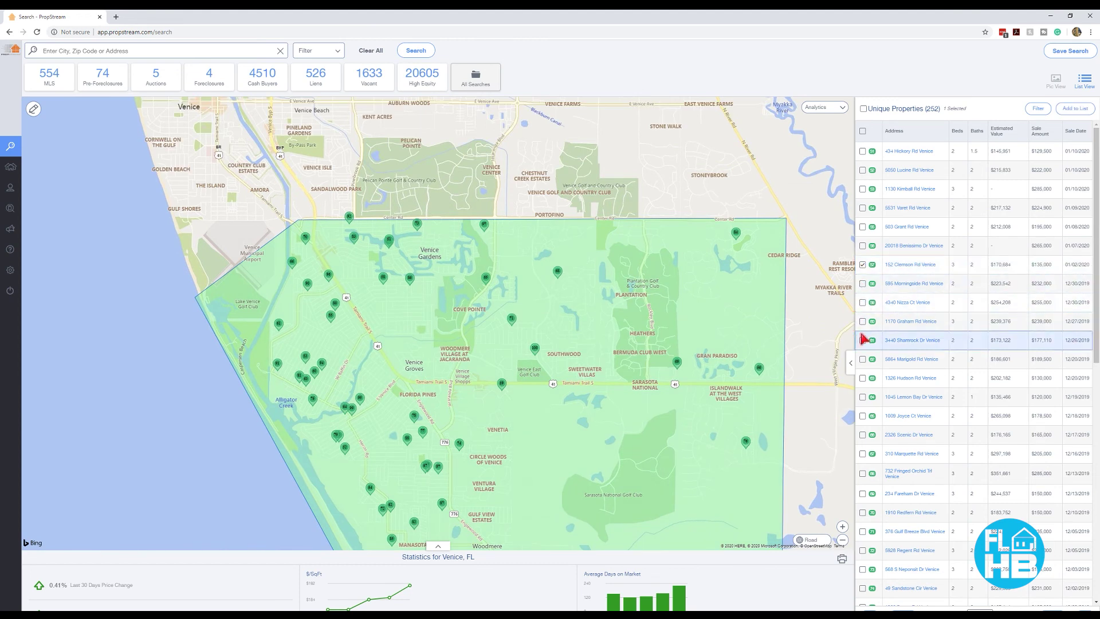
{"action": "left_click", "coordinate": [863, 378]}
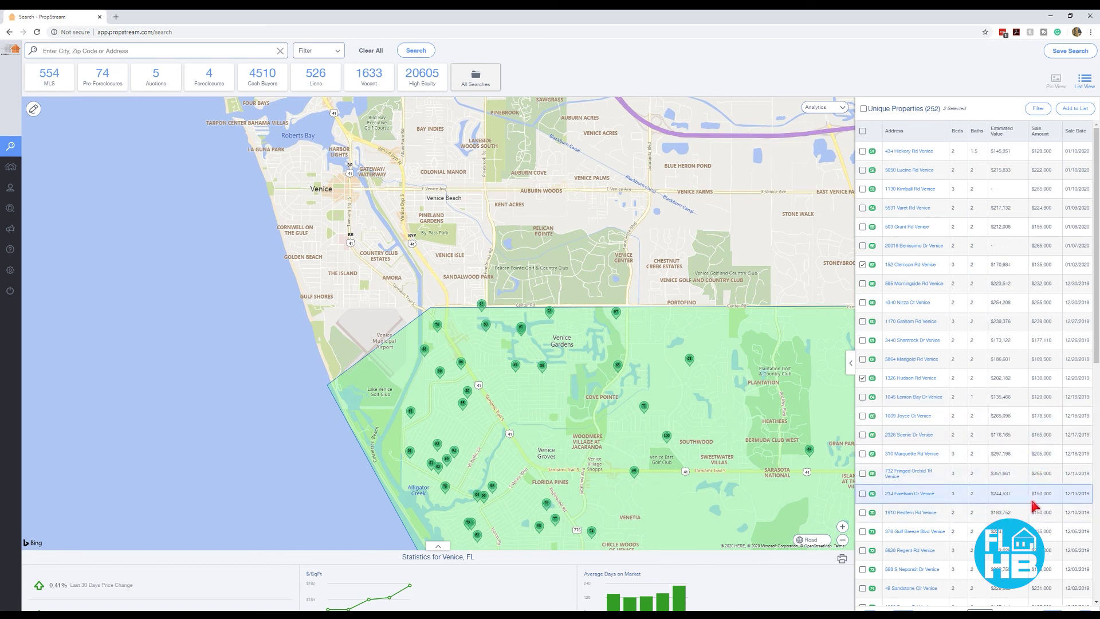
{"action": "left_click", "coordinate": [862, 494]}
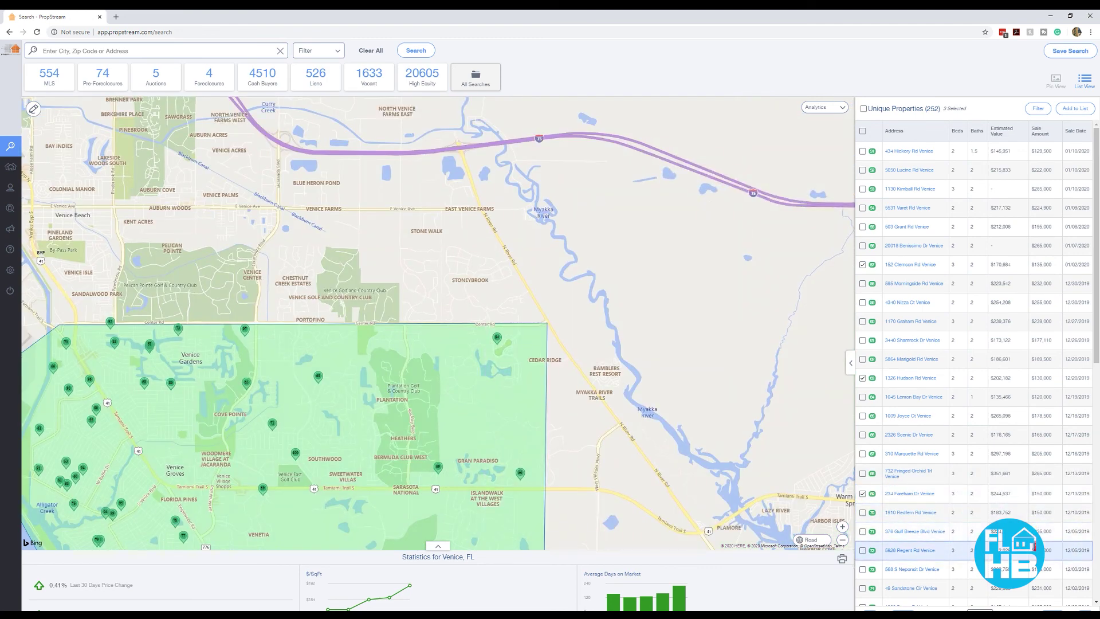
{"action": "left_click", "coordinate": [863, 570]}
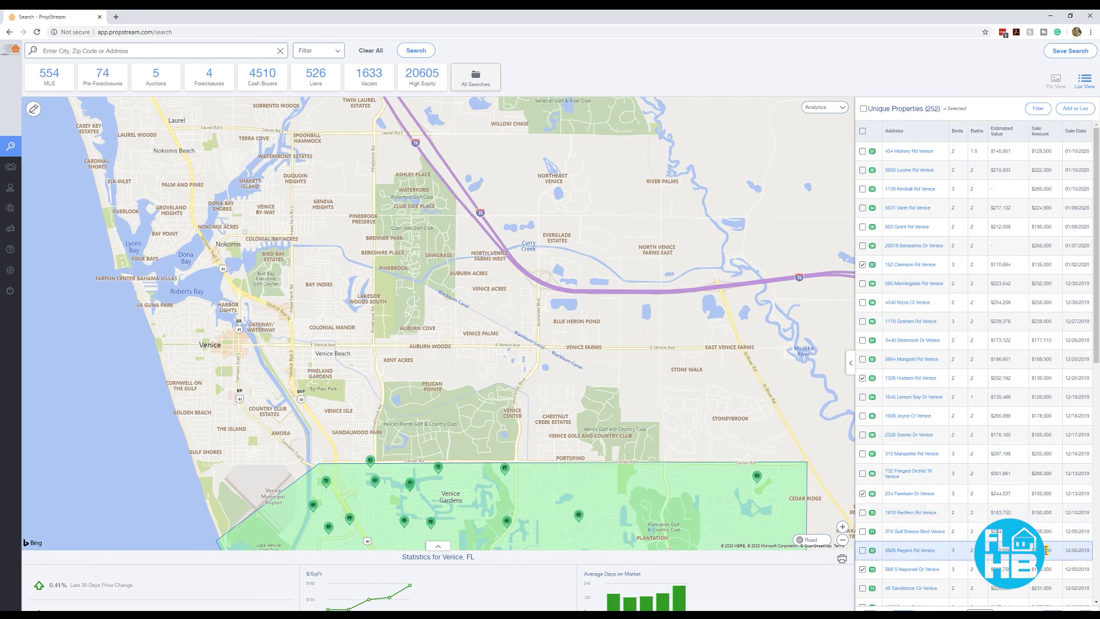
{"action": "scroll", "coordinate": [1037, 524], "scroll_direction": "down", "scroll_amount": 3}
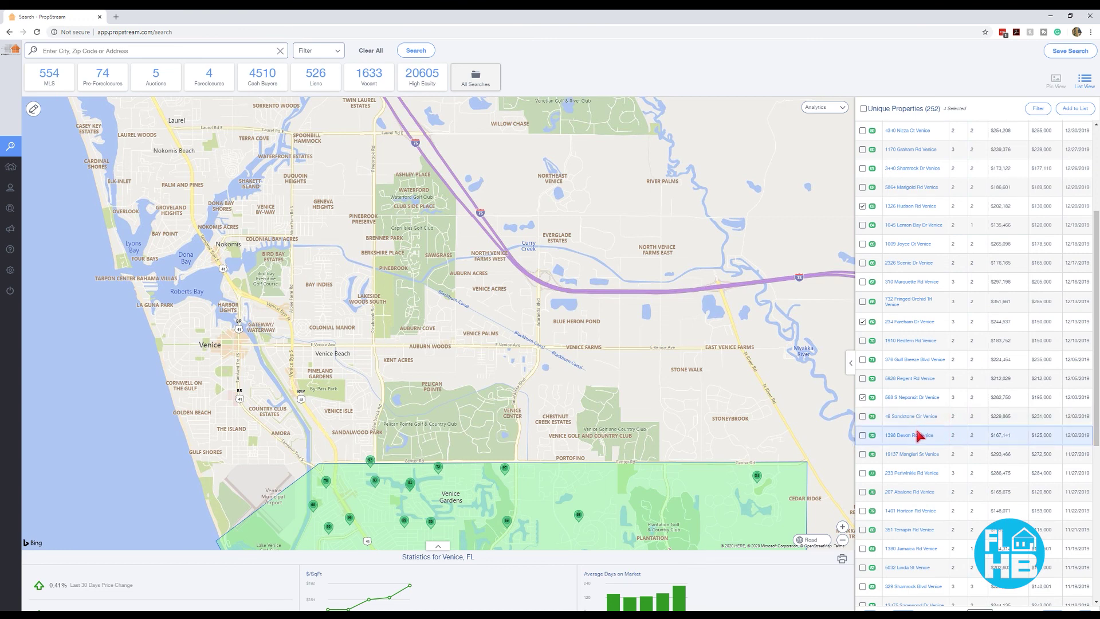
{"action": "left_click", "coordinate": [863, 435]}
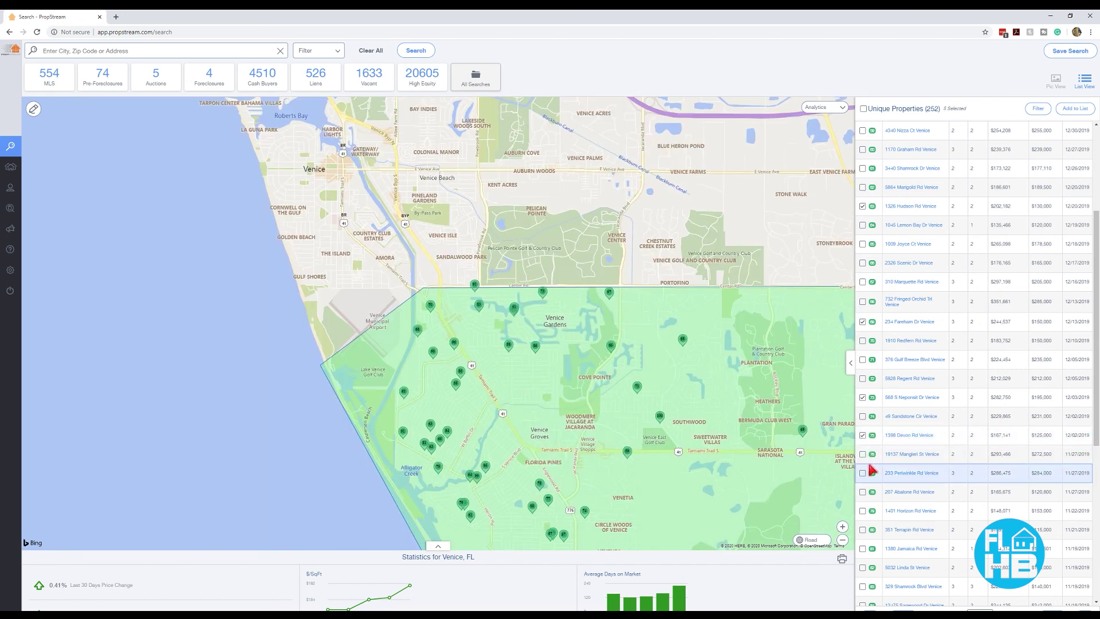
{"action": "left_click", "coordinate": [862, 492]}
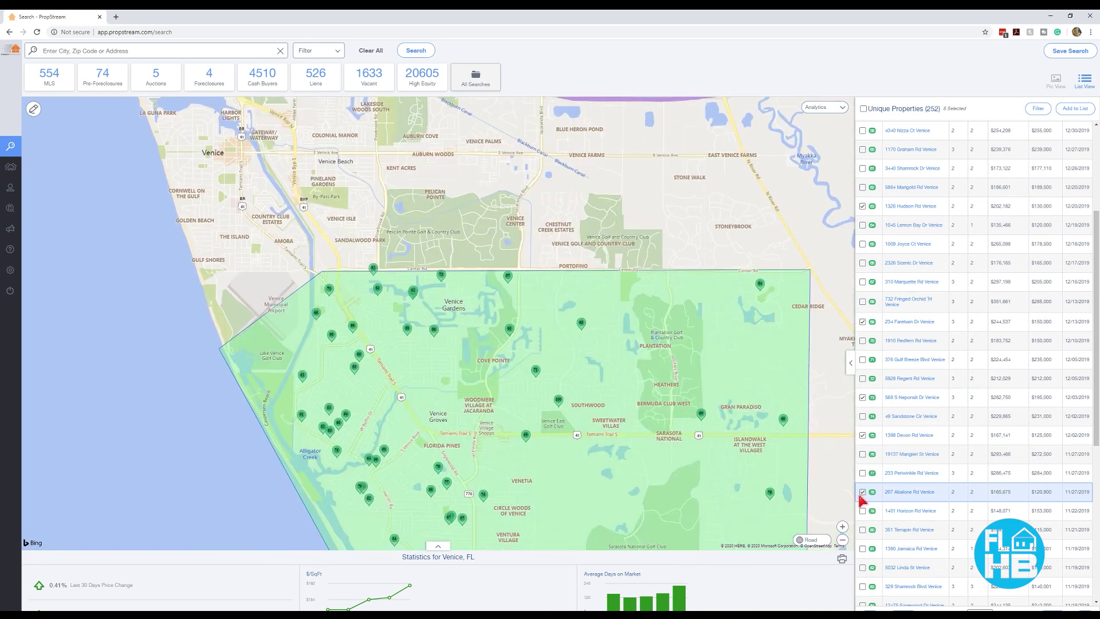
{"action": "left_click", "coordinate": [863, 530]}
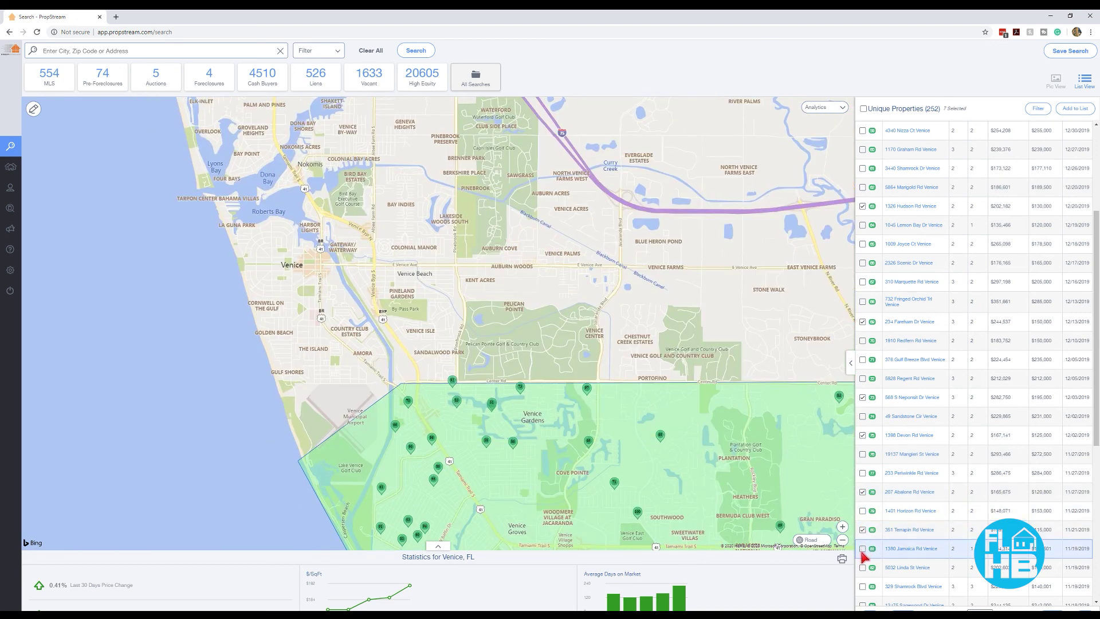
{"action": "left_click", "coordinate": [863, 550]}
{"action": "scroll", "coordinate": [866, 553], "scroll_direction": "down", "scroll_amount": 2}
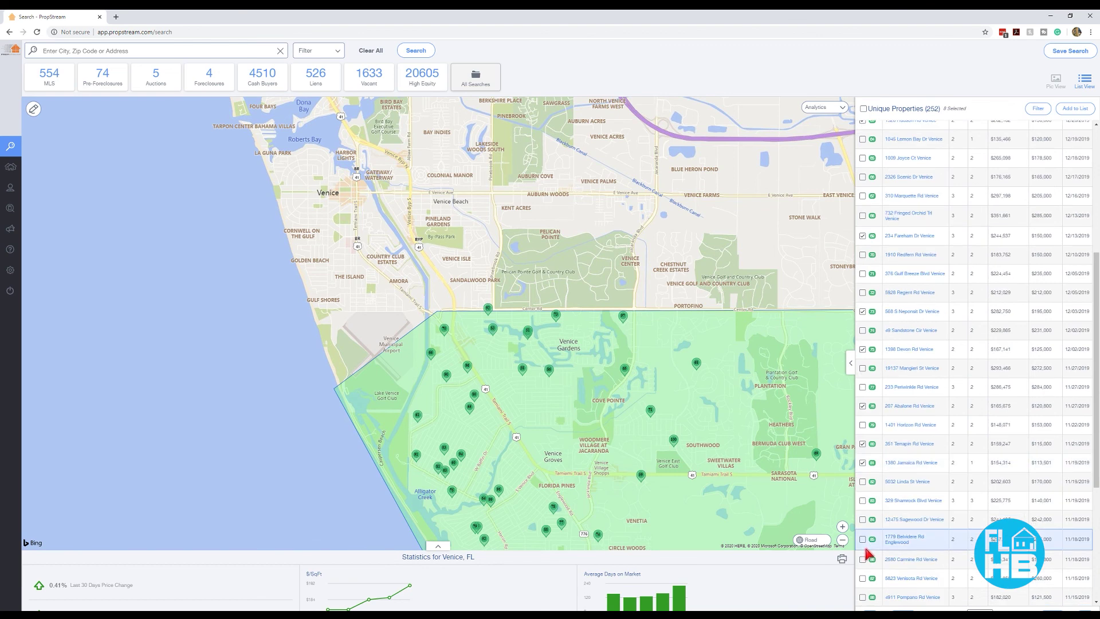
{"action": "left_click", "coordinate": [862, 500]}
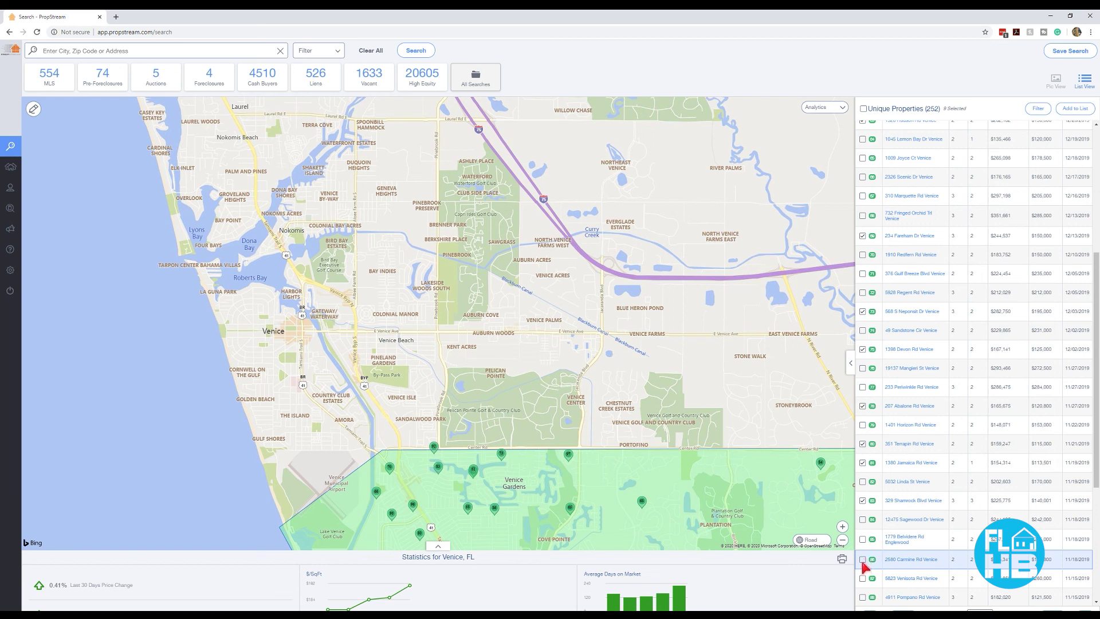
{"action": "scroll", "coordinate": [870, 524], "scroll_direction": "down", "scroll_amount": 1}
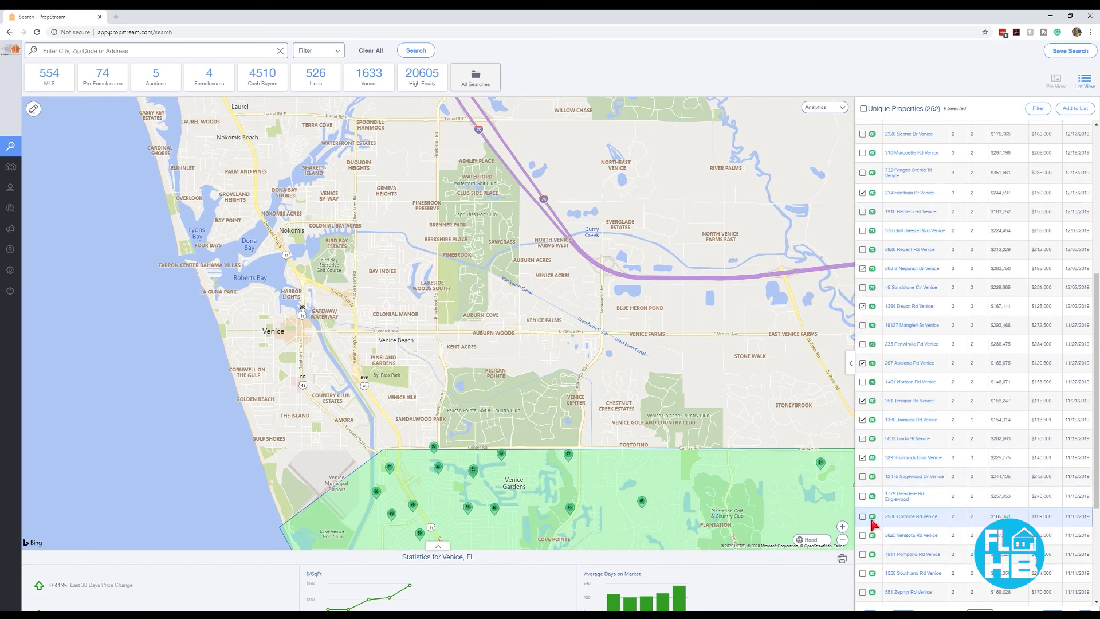